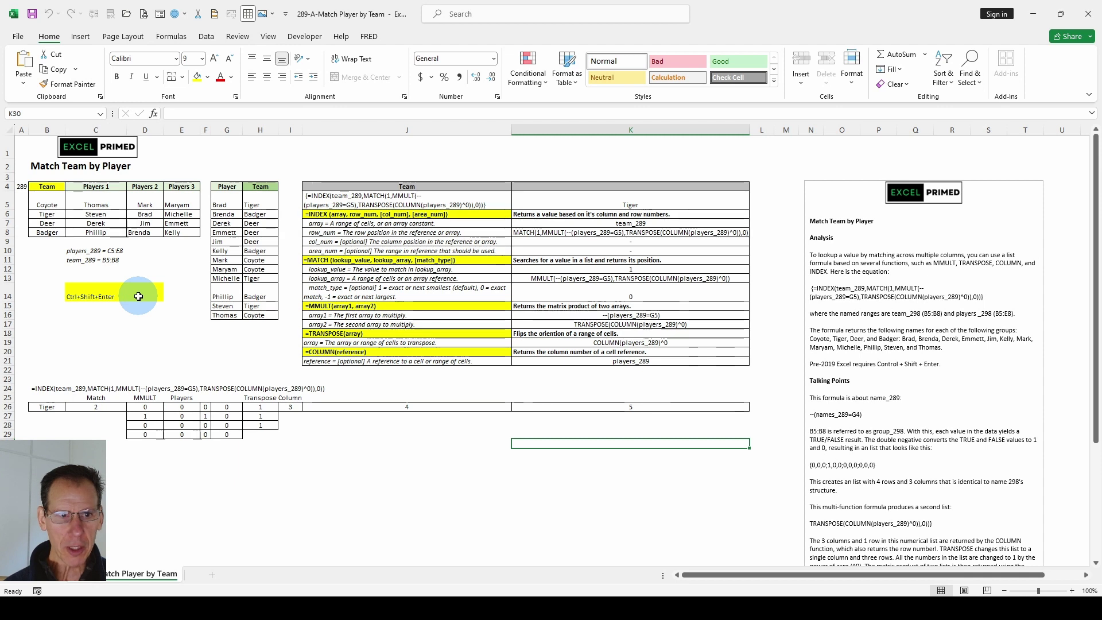
Check the array-entry reminder note, then scroll back to the top of the worksheet.
{"action": "left_click", "coordinate": [102, 293]}
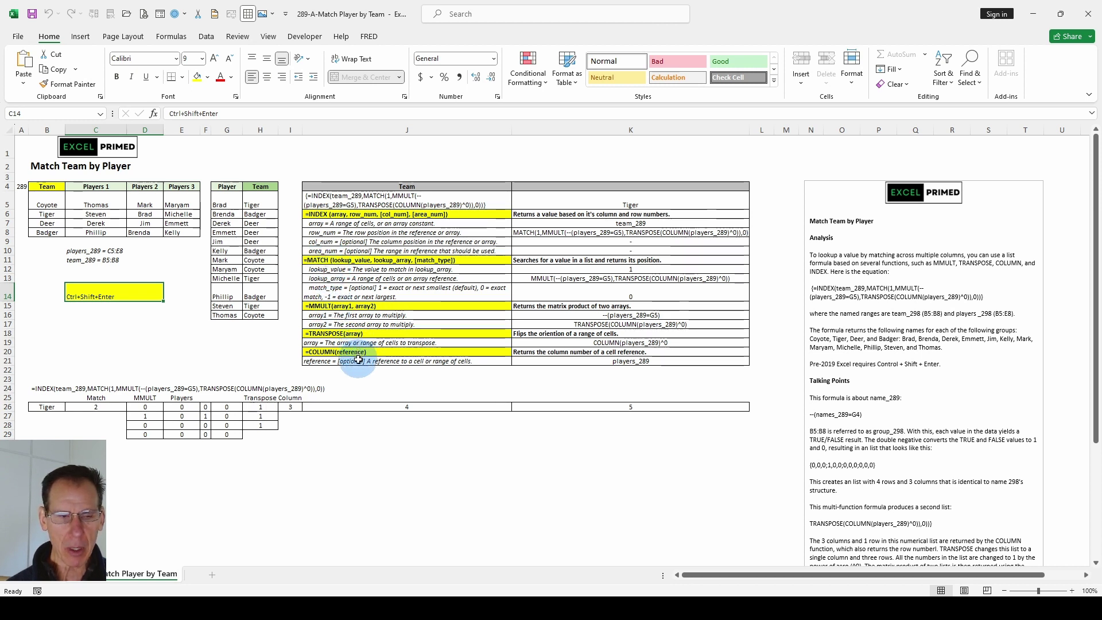
{"action": "scroll", "coordinate": [888, 347], "scroll_direction": "down", "scroll_amount": 7}
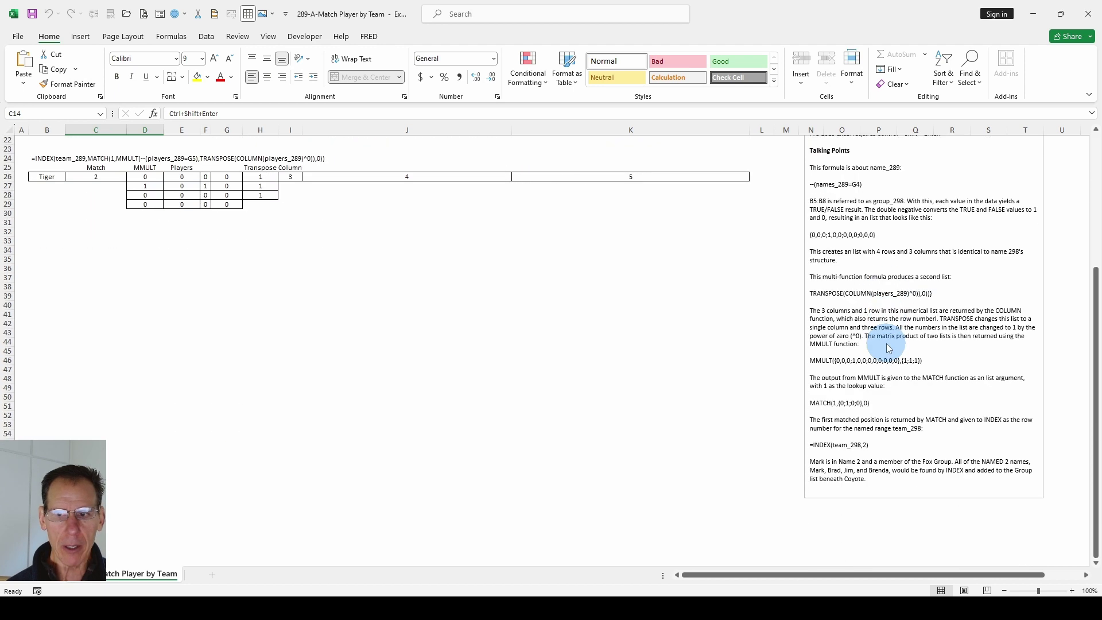
{"action": "scroll", "coordinate": [888, 347], "scroll_direction": "up", "scroll_amount": 7}
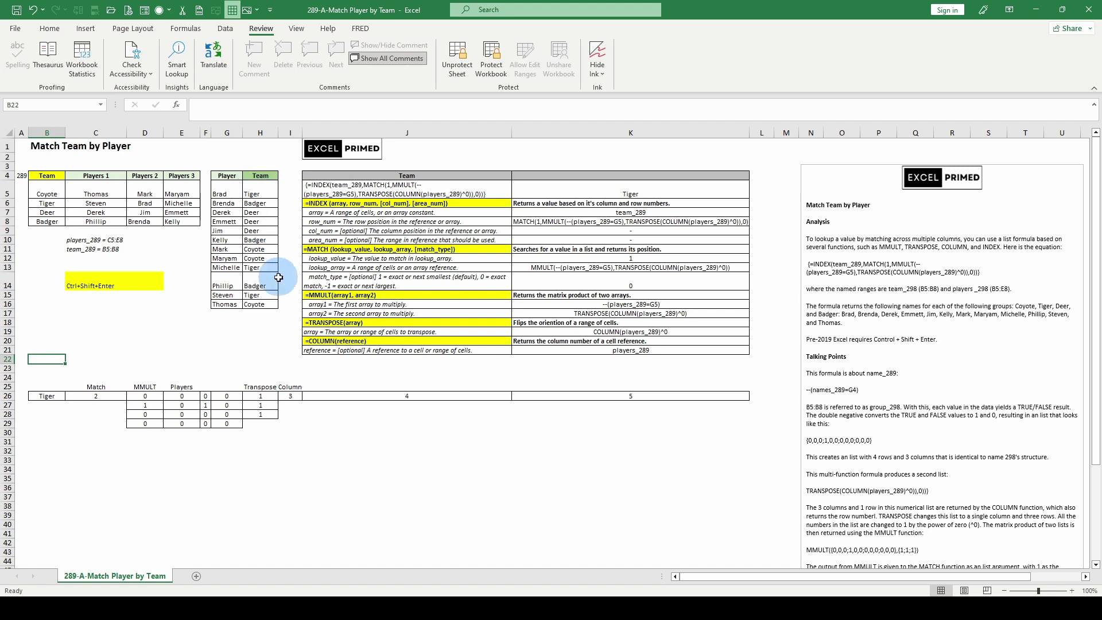
{"action": "left_click", "coordinate": [261, 192]}
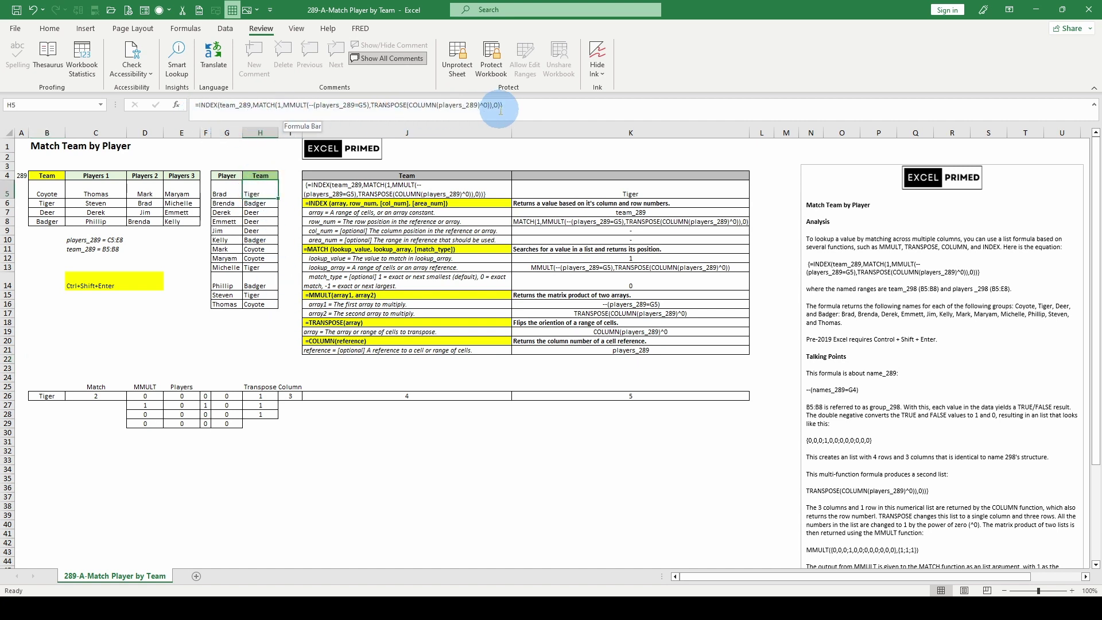
{"action": "left_click", "coordinate": [328, 193]}
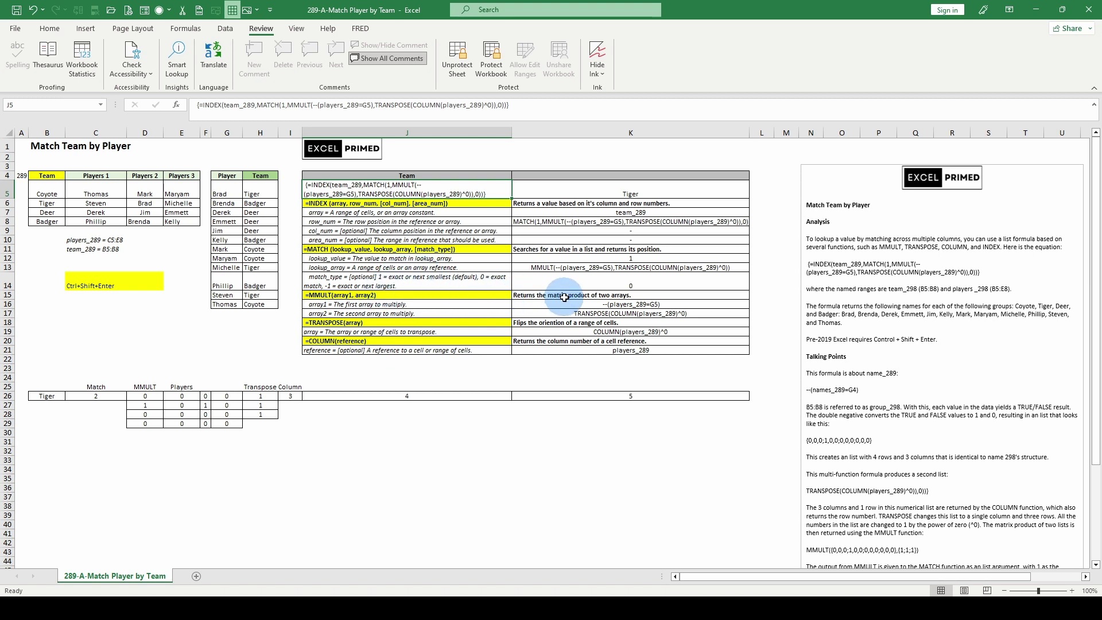
{"action": "left_click", "coordinate": [261, 191]}
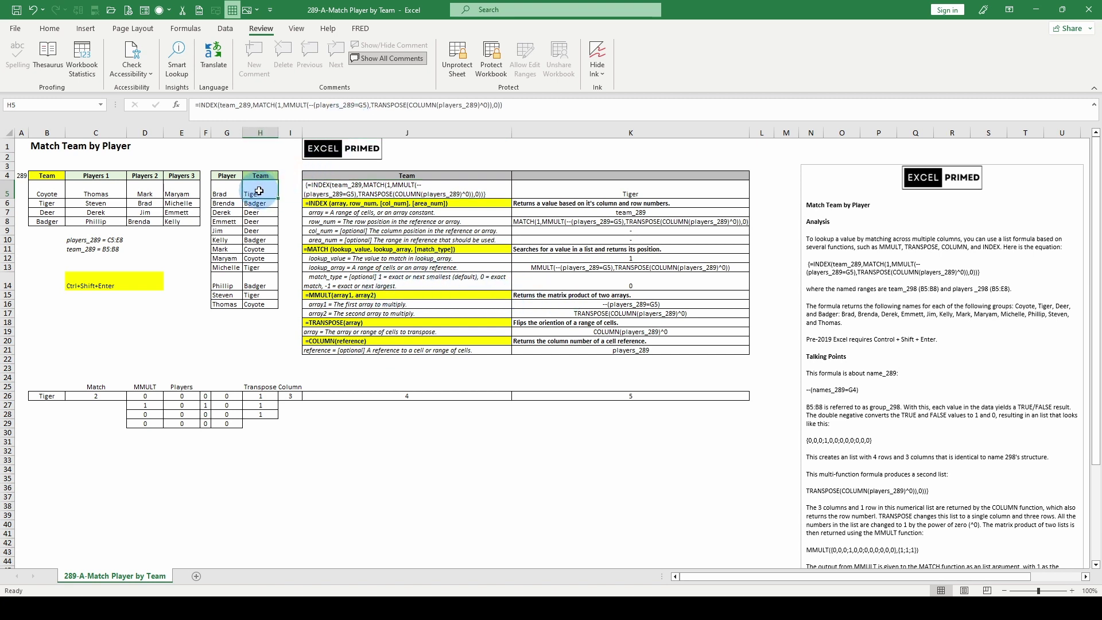
{"action": "left_click", "coordinate": [314, 109]}
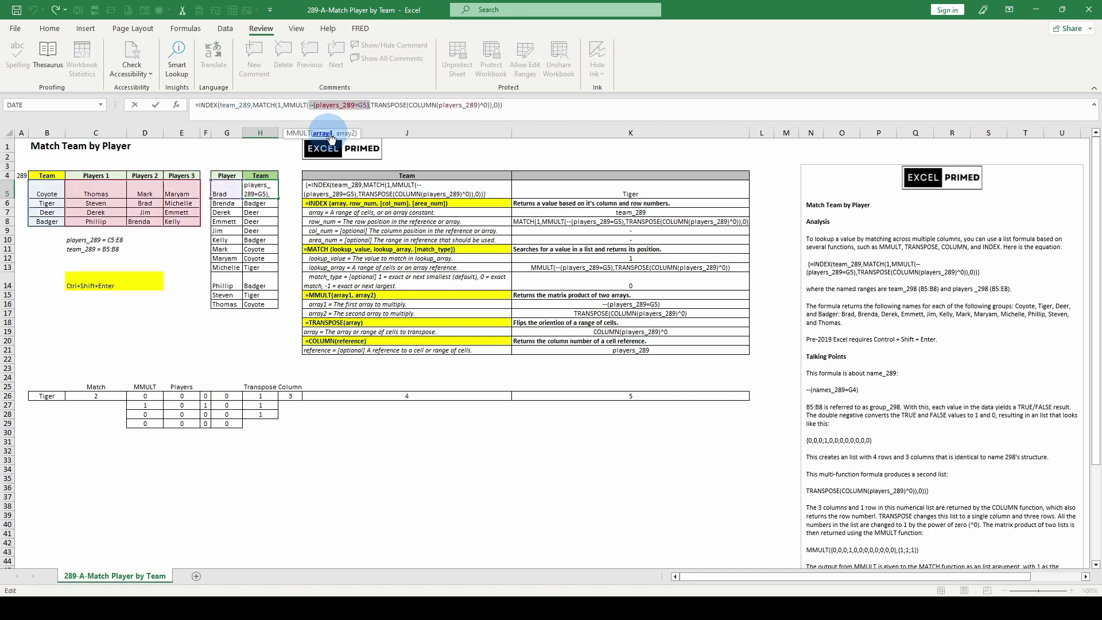
{"action": "left_click", "coordinate": [346, 134]}
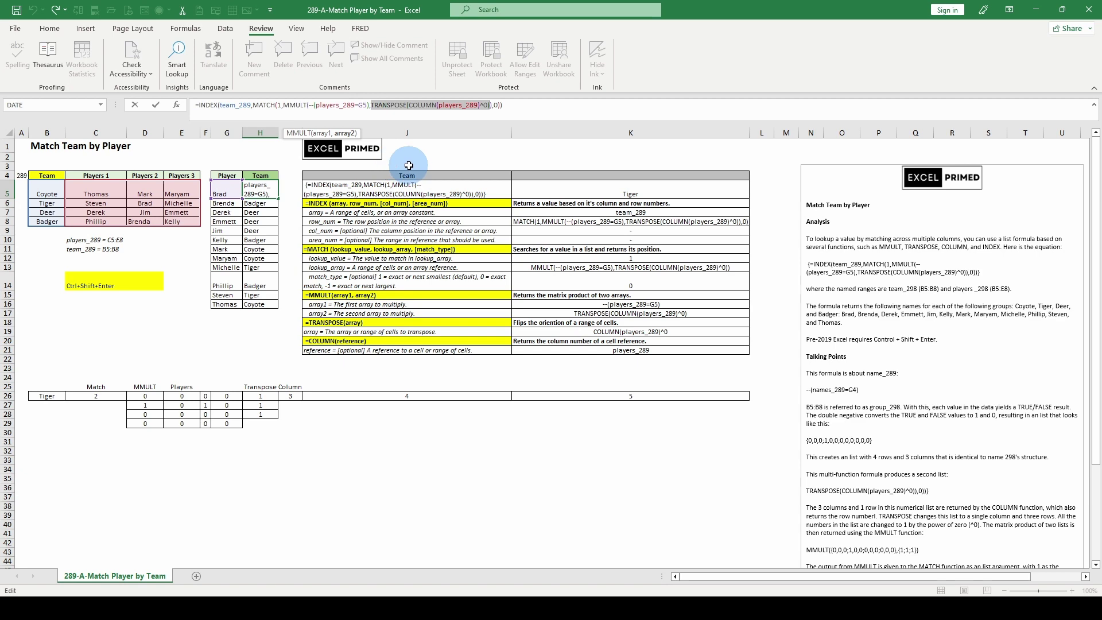
{"action": "key", "text": "Escape"}
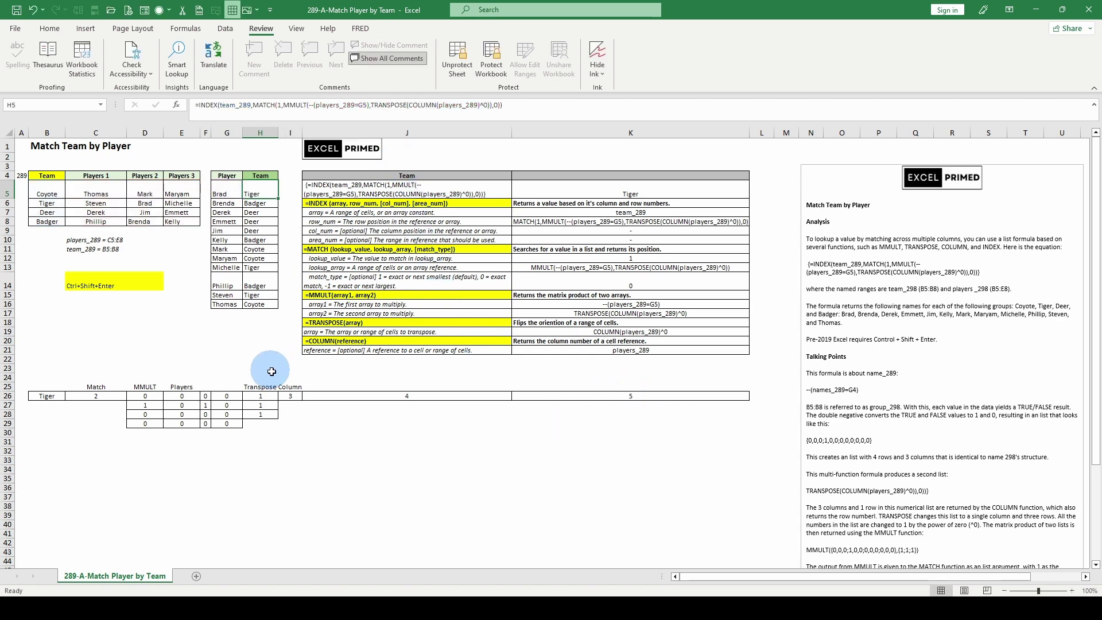
{"action": "scroll", "coordinate": [921, 365], "scroll_direction": "down", "scroll_amount": 5}
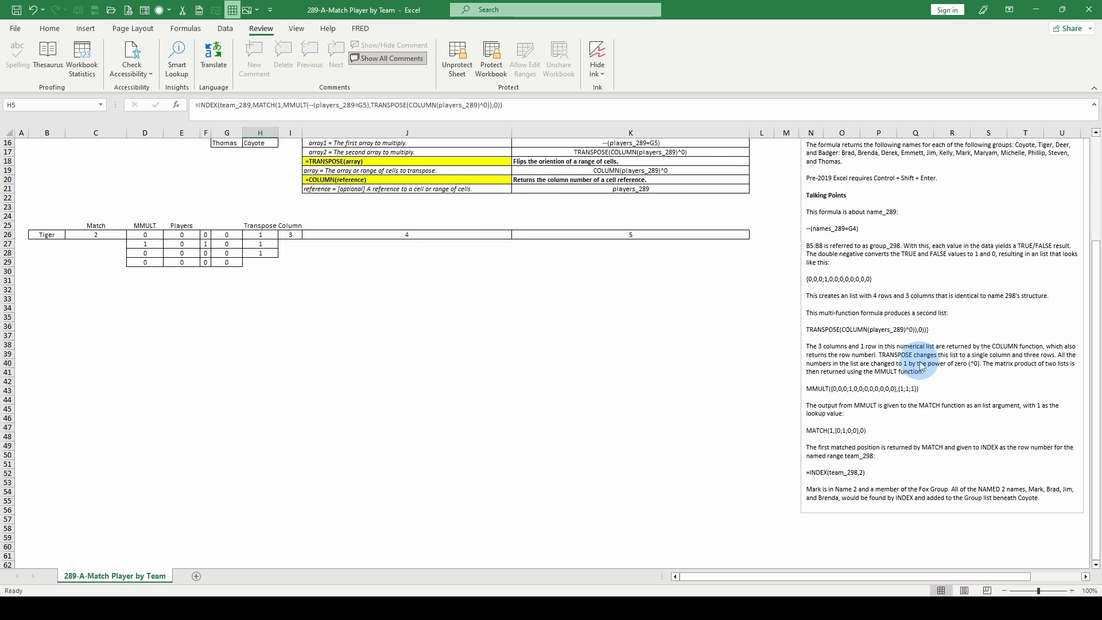
{"action": "scroll", "coordinate": [921, 365], "scroll_direction": "up", "scroll_amount": 5}
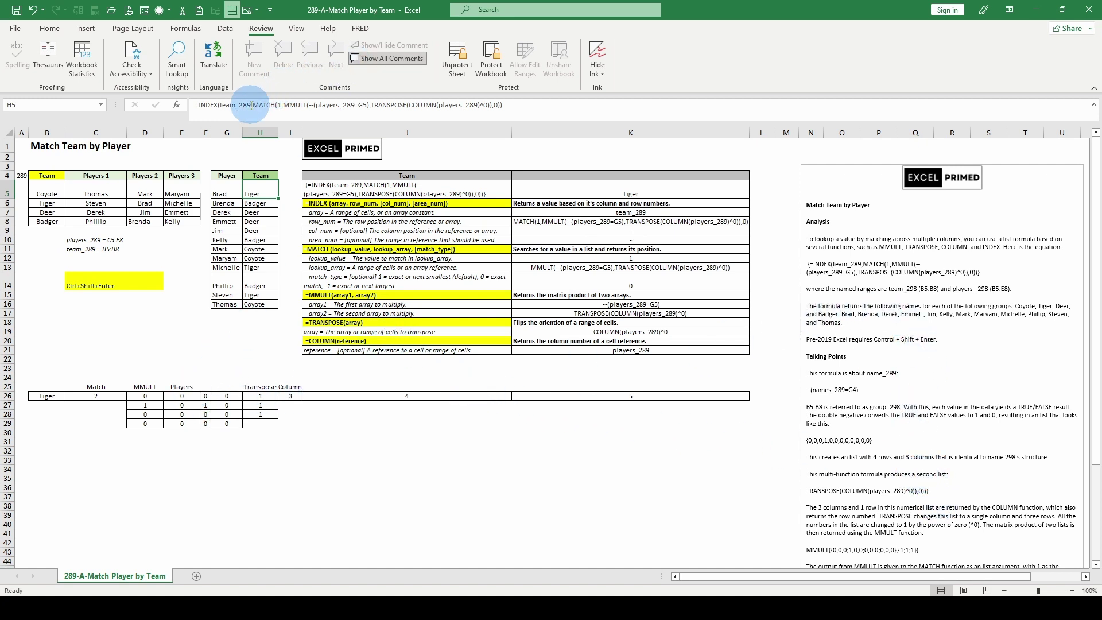
Copy H5's INDEX/MATCH formula text and paste it into B24 as plain text.
{"action": "left_click_drag", "start_coordinate": [534, 106], "coordinate": [183, 80]}
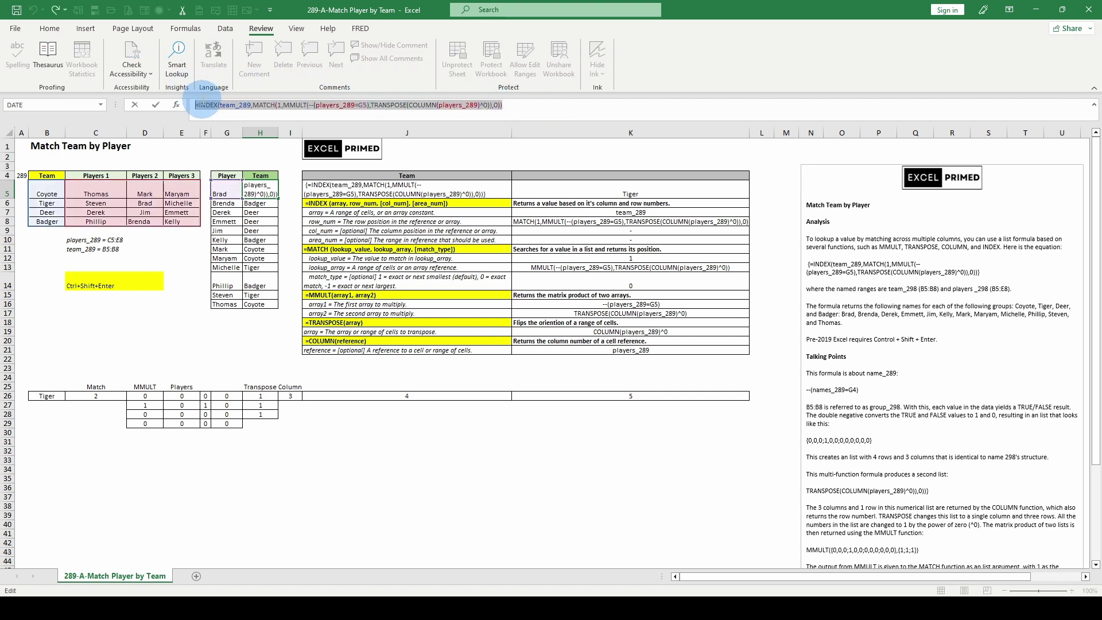
{"action": "key", "text": "ctrl+c"}
{"action": "key", "text": "Escape"}
{"action": "right_click", "coordinate": [45, 378]}
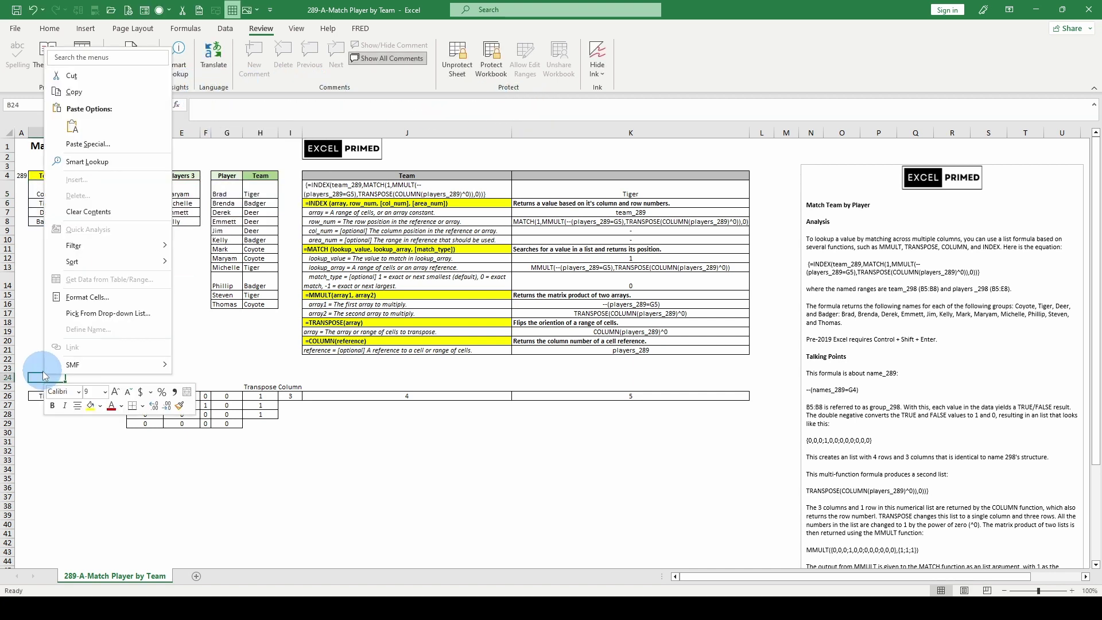
{"action": "left_click", "coordinate": [72, 126]}
{"action": "left_click", "coordinate": [194, 106]}
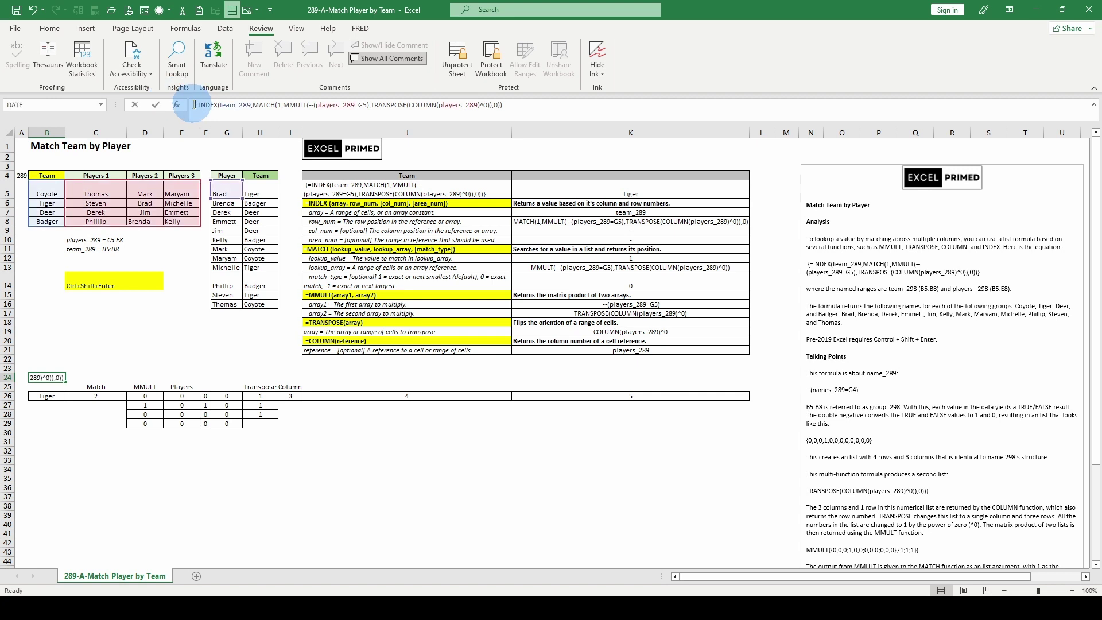
{"action": "key", "text": "Return"}
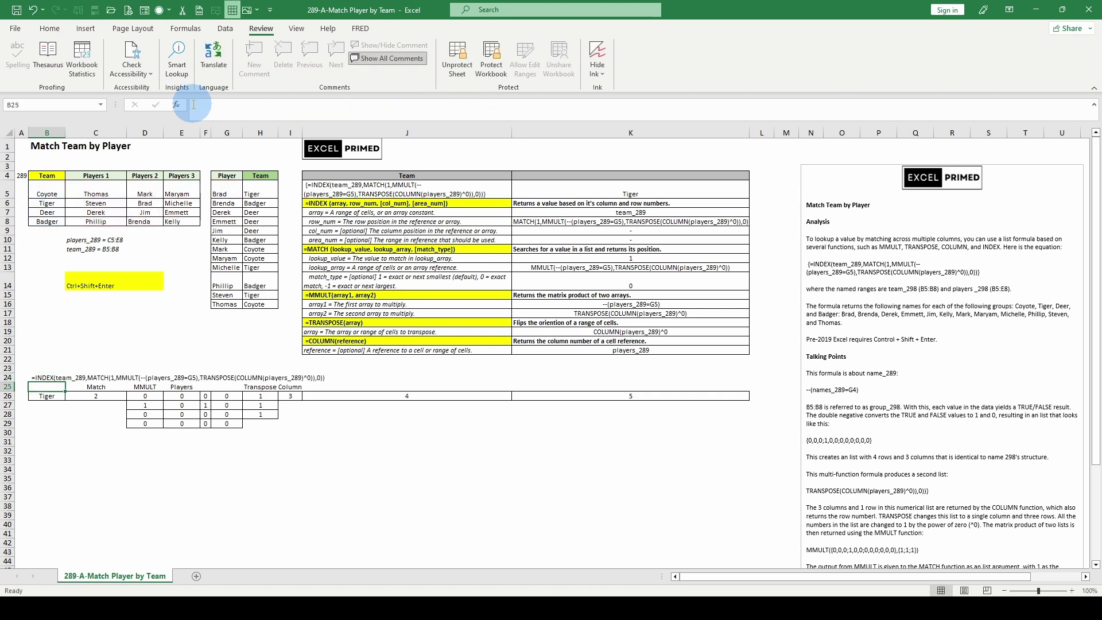
{"action": "left_click", "coordinate": [89, 386]}
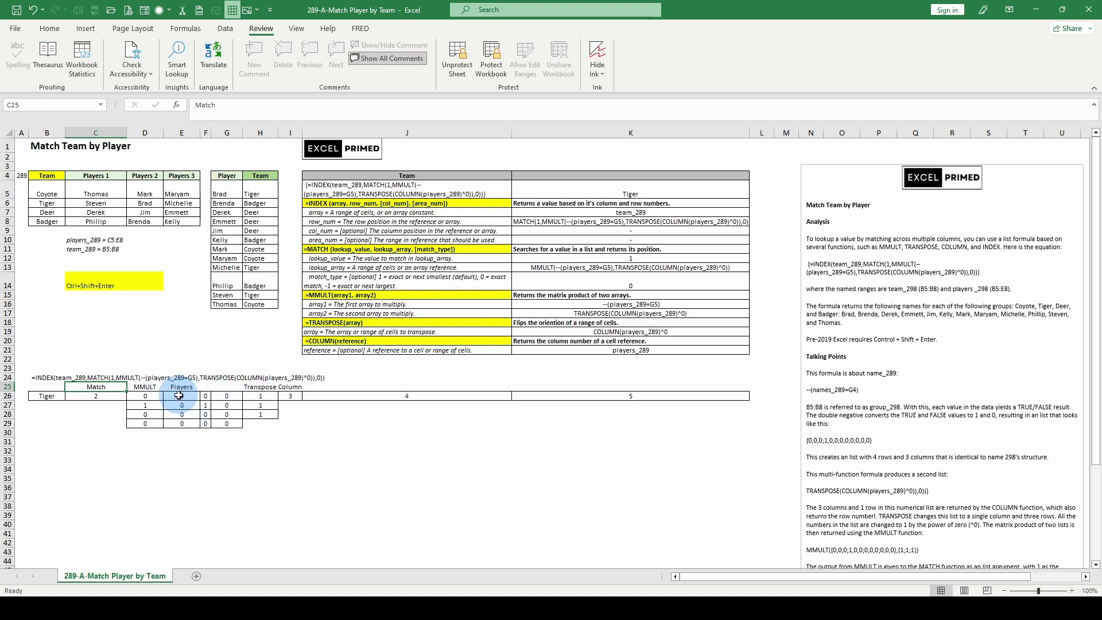
{"action": "left_click", "coordinate": [260, 389]}
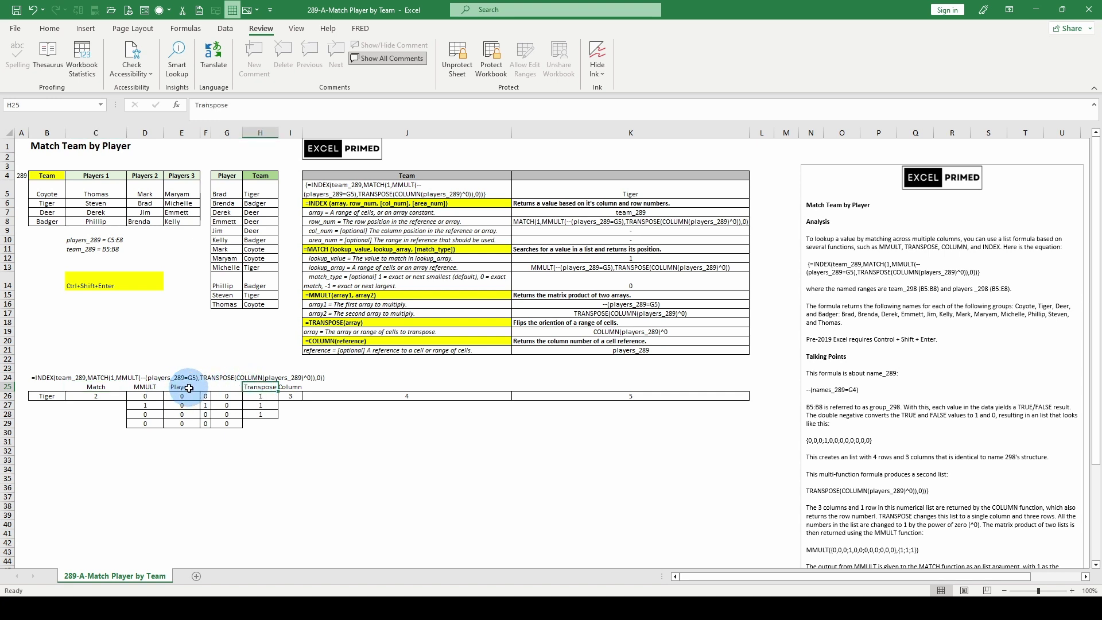
{"action": "left_click", "coordinate": [152, 390]}
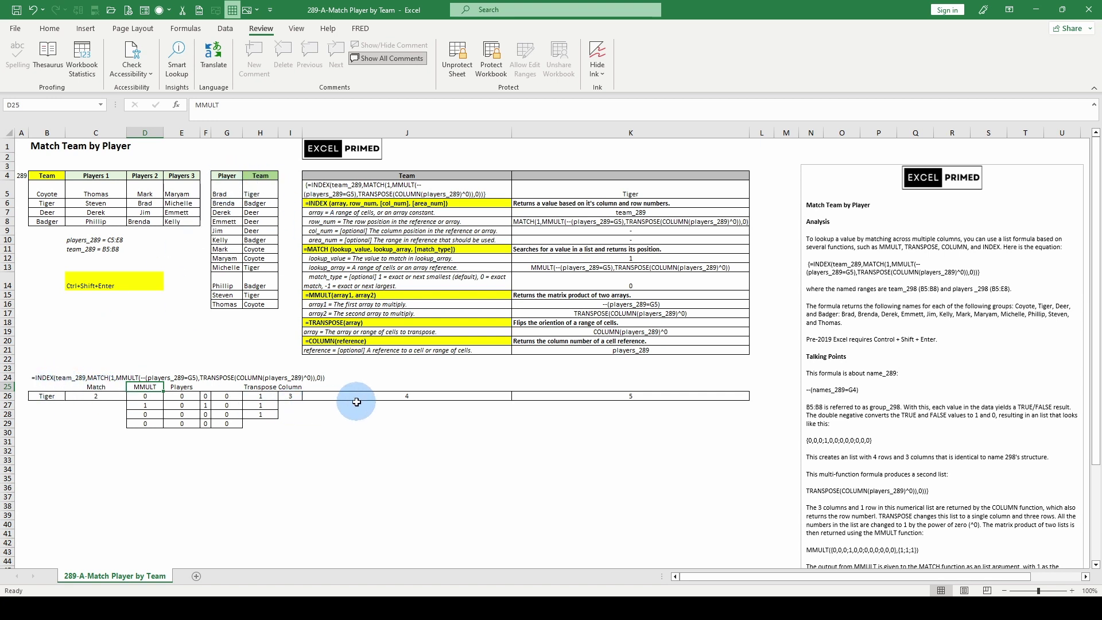
{"action": "left_click", "coordinate": [294, 395]}
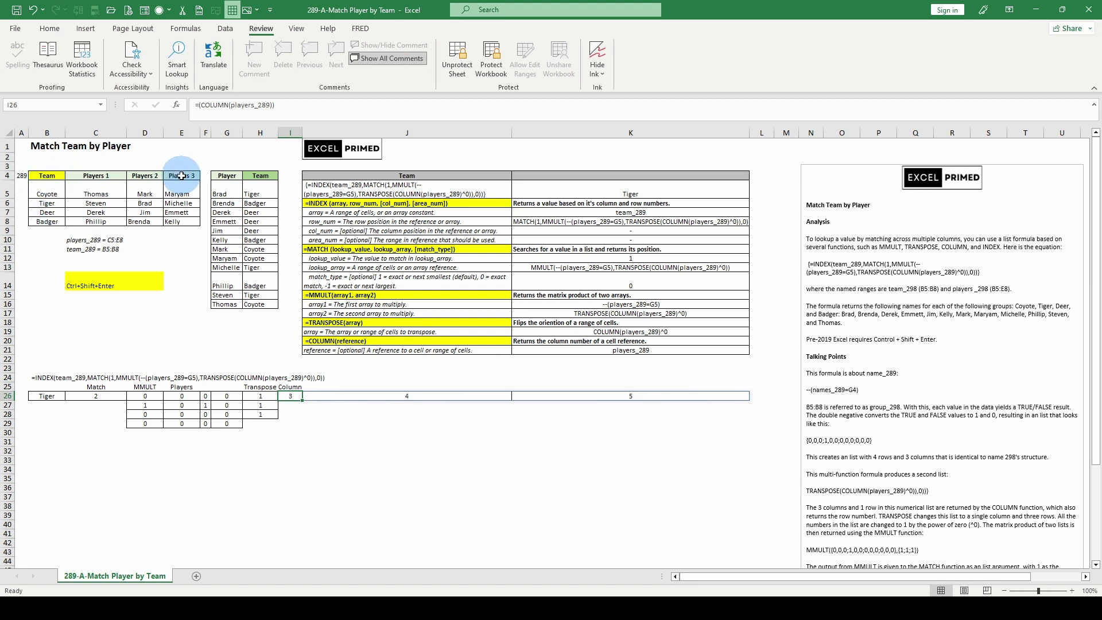
{"action": "left_click", "coordinate": [270, 397]}
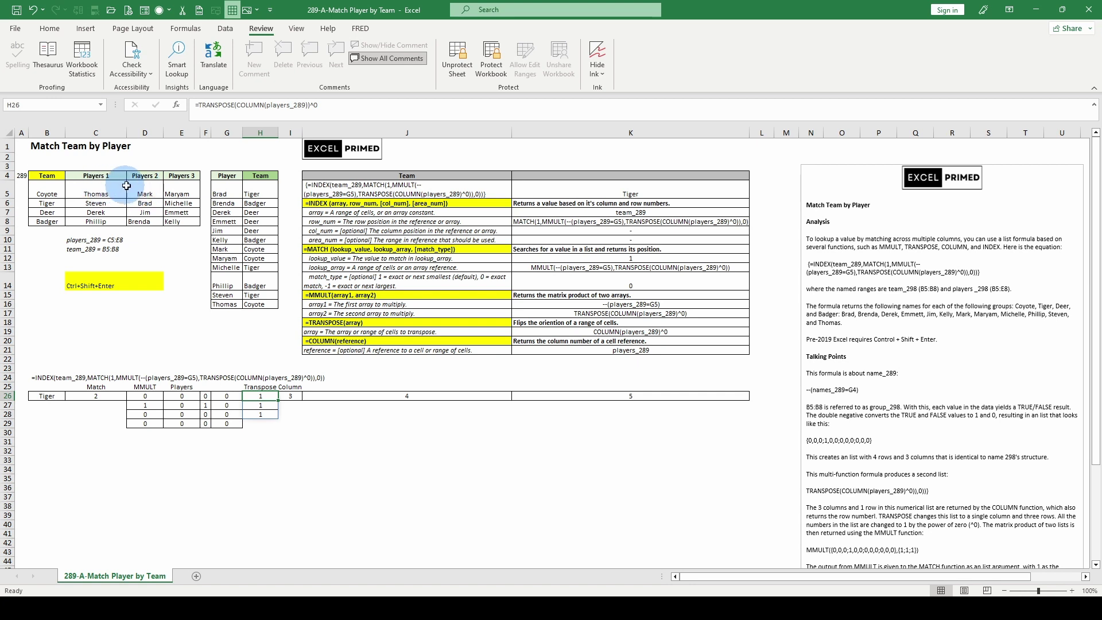
{"action": "left_click", "coordinate": [182, 395]}
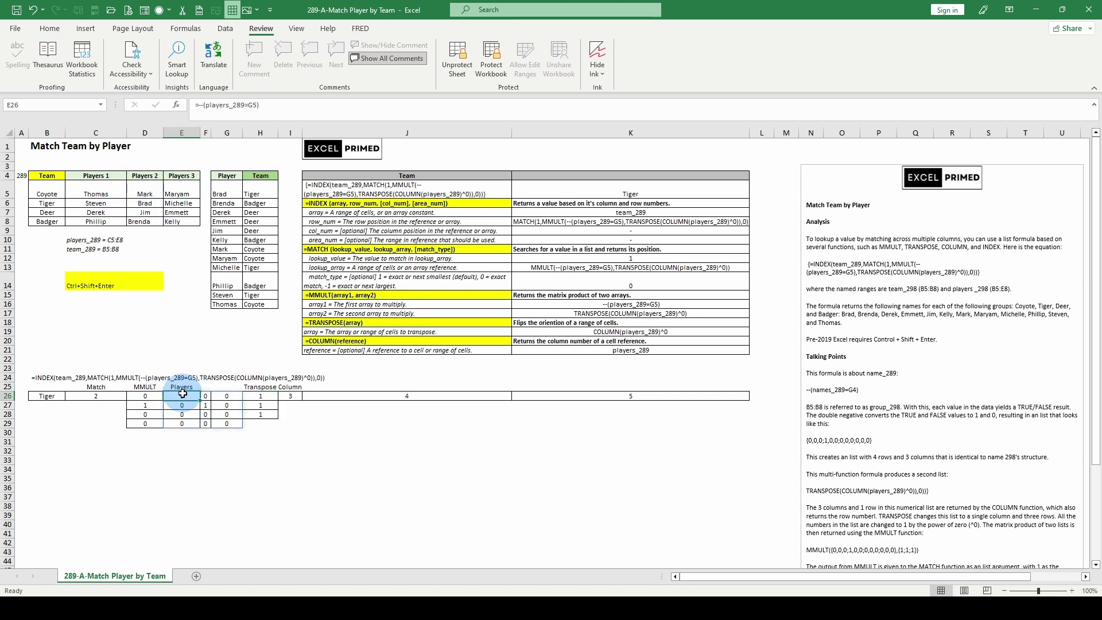
{"action": "left_click", "coordinate": [254, 104]}
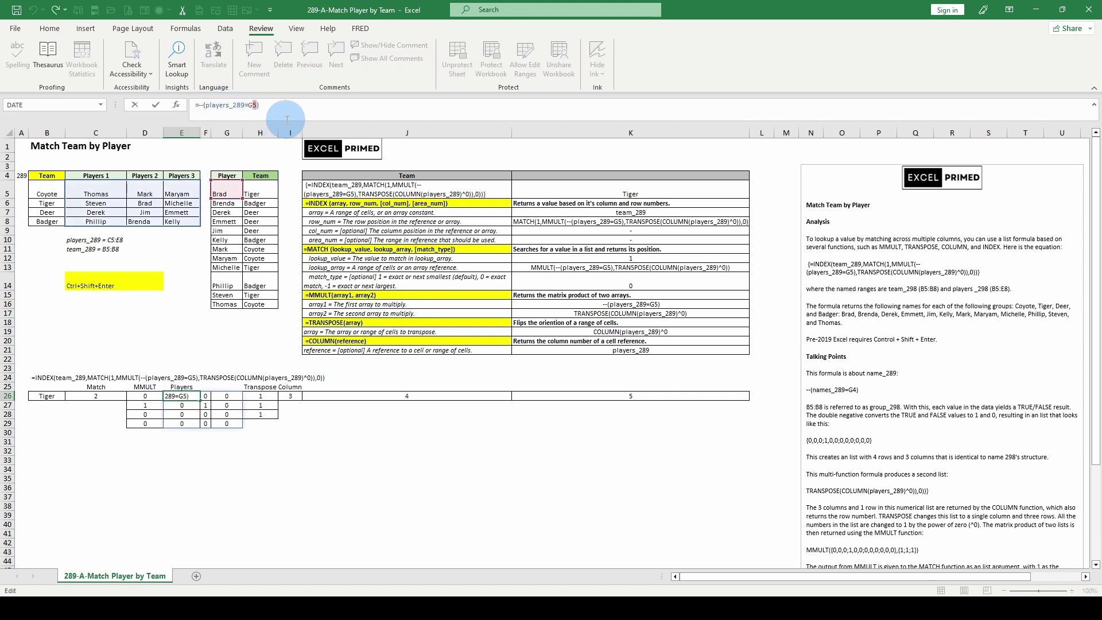
{"action": "key", "text": "Escape"}
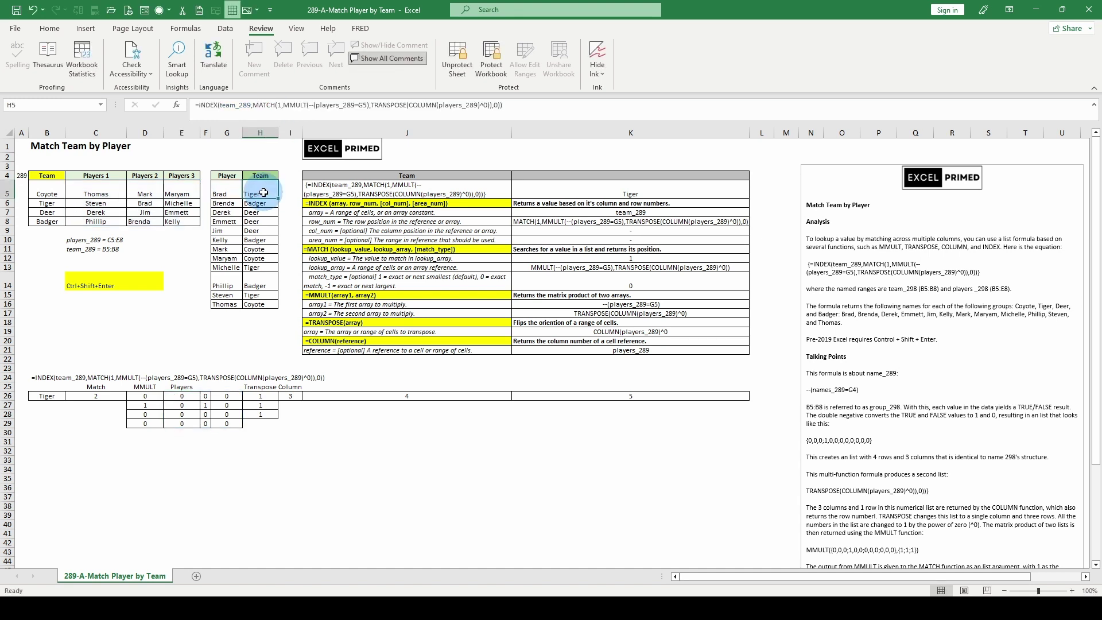
{"action": "left_click", "coordinate": [221, 188]}
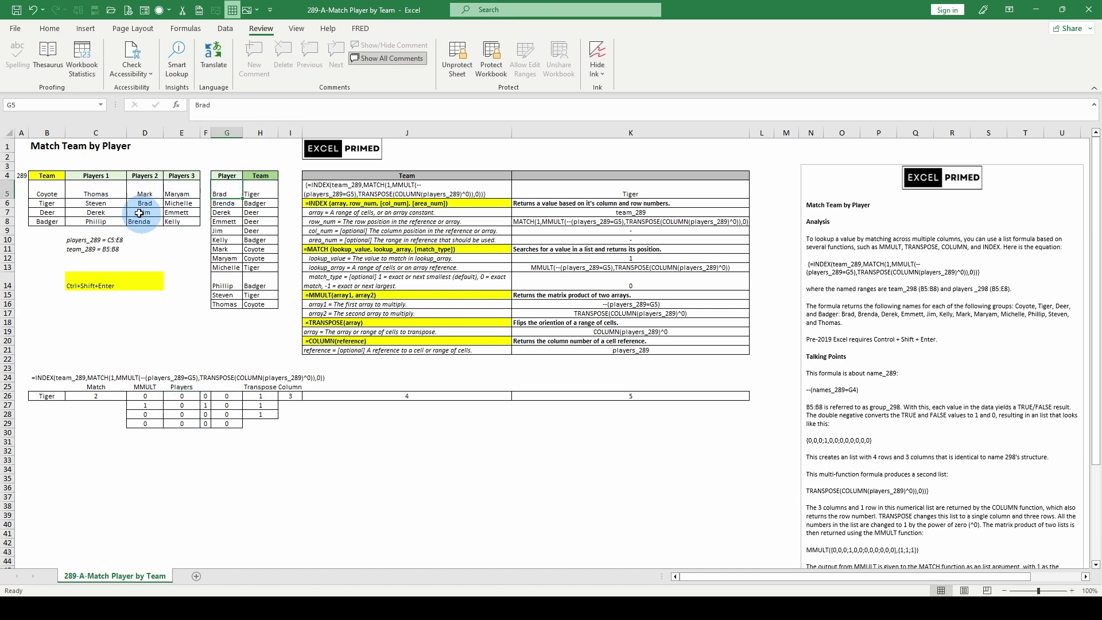
{"action": "left_click", "coordinate": [183, 396]}
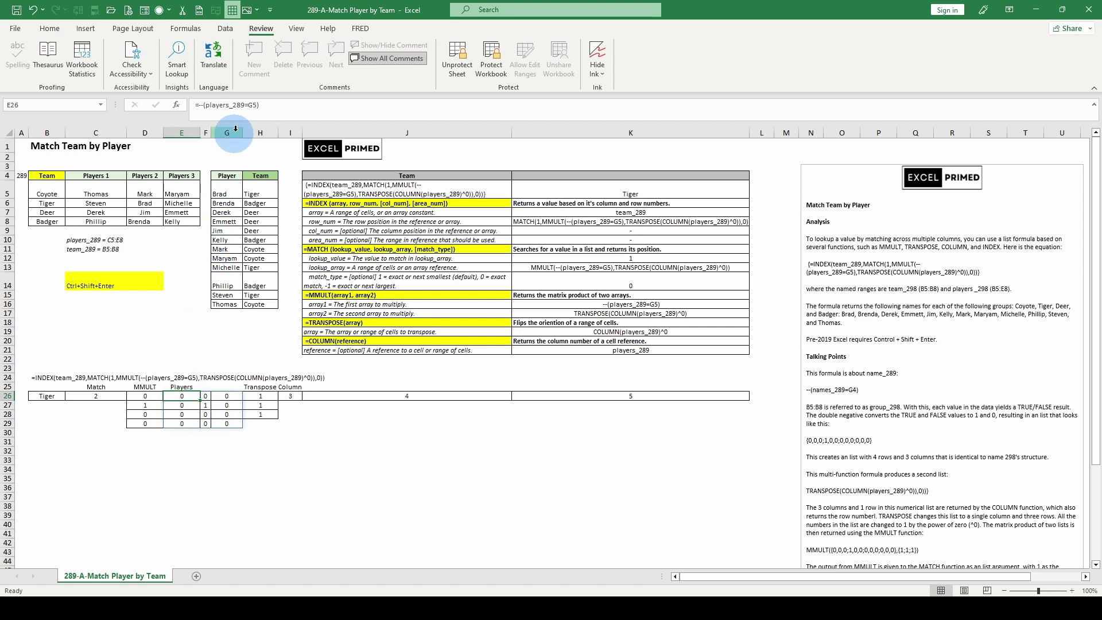
{"action": "left_click", "coordinate": [198, 105]}
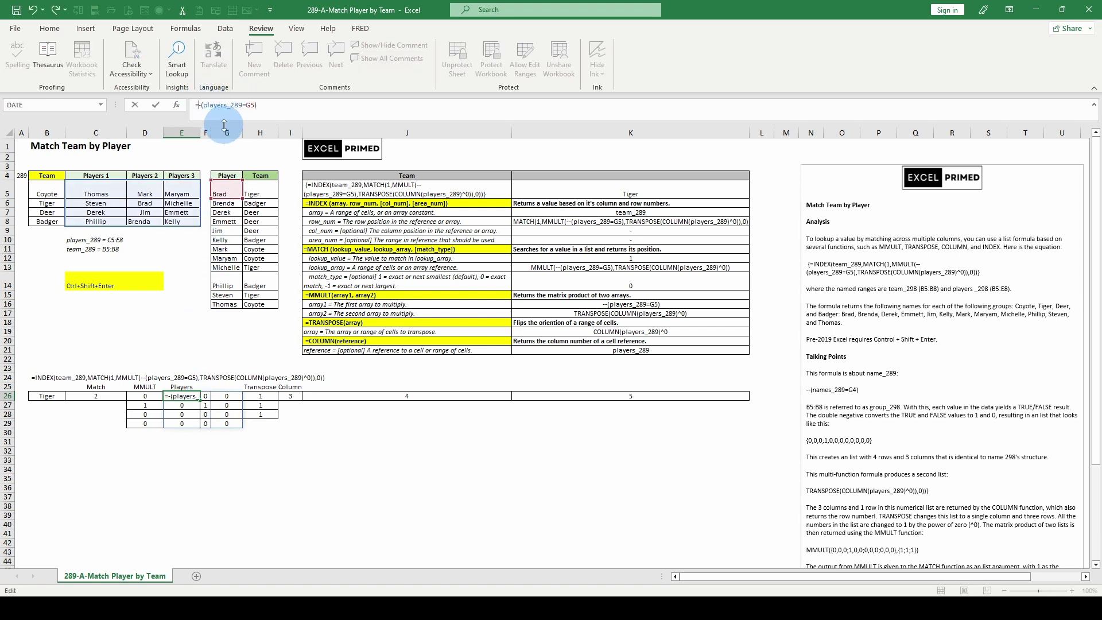
{"action": "key", "text": "Return"}
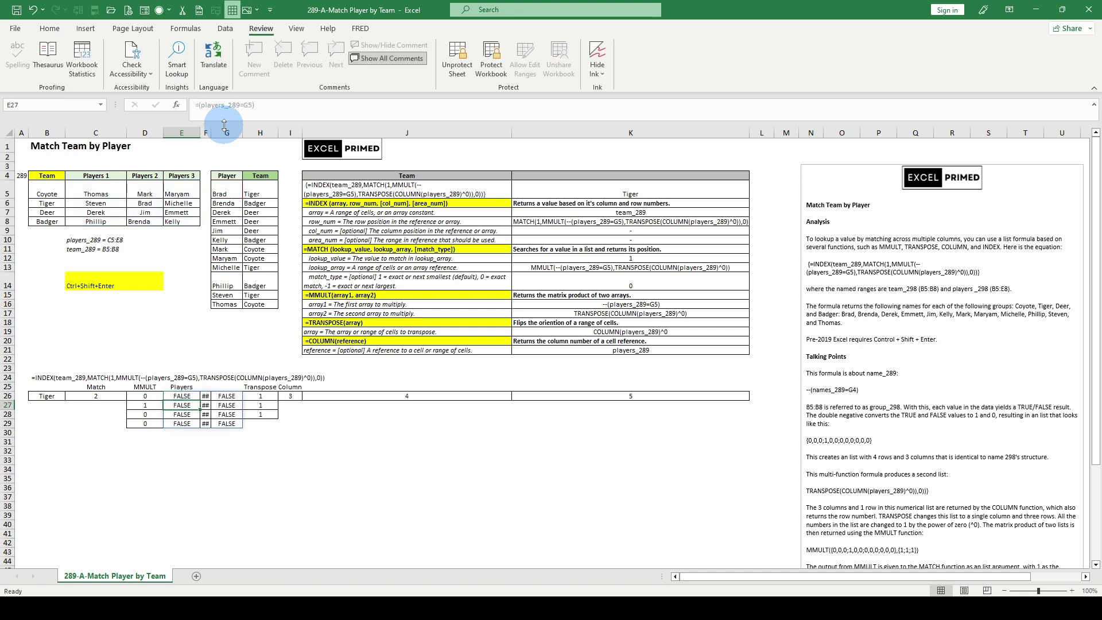
{"action": "left_click", "coordinate": [33, 10]}
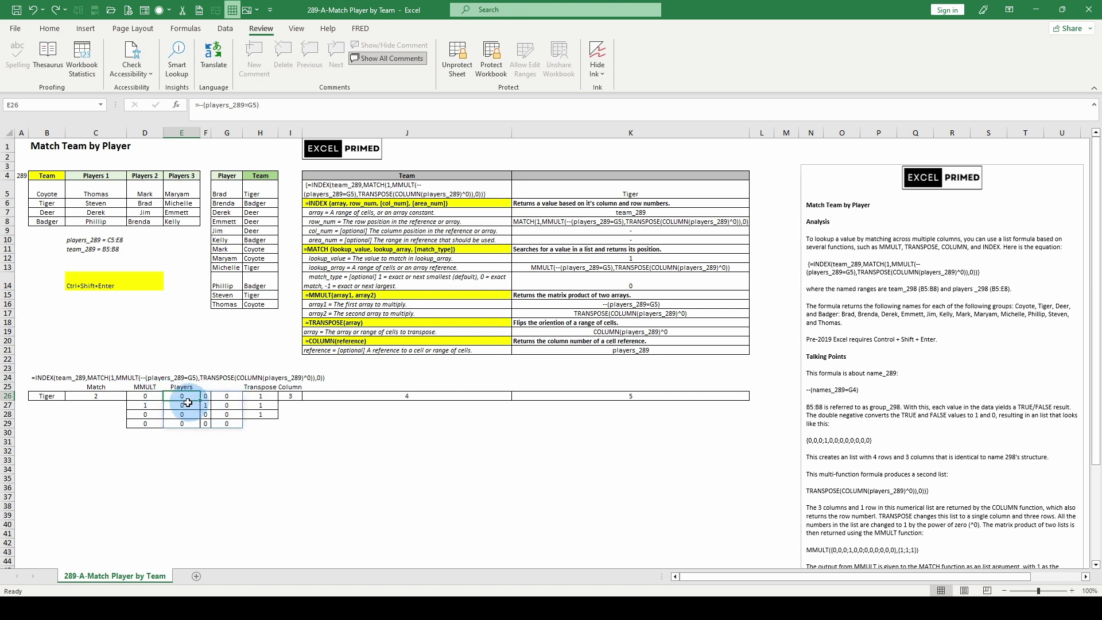
{"action": "left_click", "coordinate": [145, 396]}
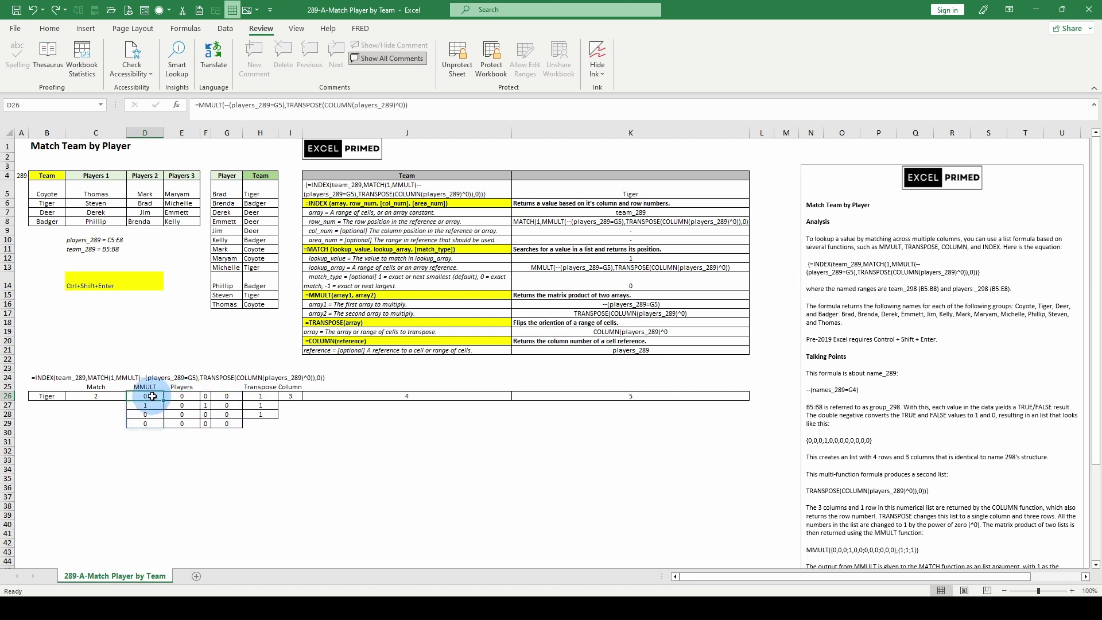
{"action": "left_click", "coordinate": [240, 105]}
{"action": "left_click", "coordinate": [235, 134]}
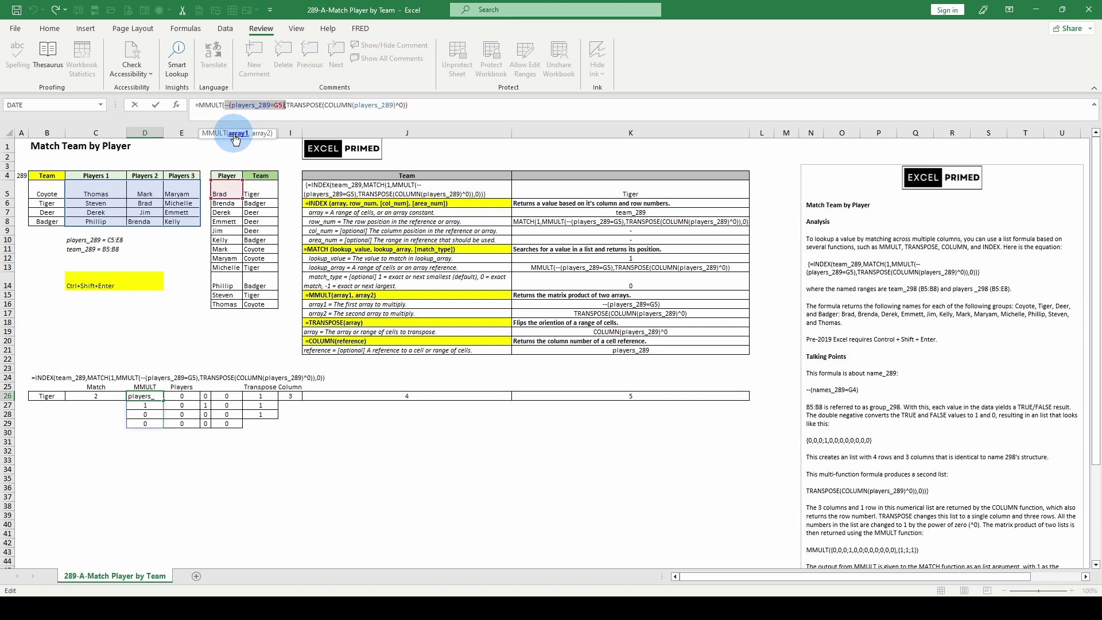
{"action": "left_click", "coordinate": [261, 133]}
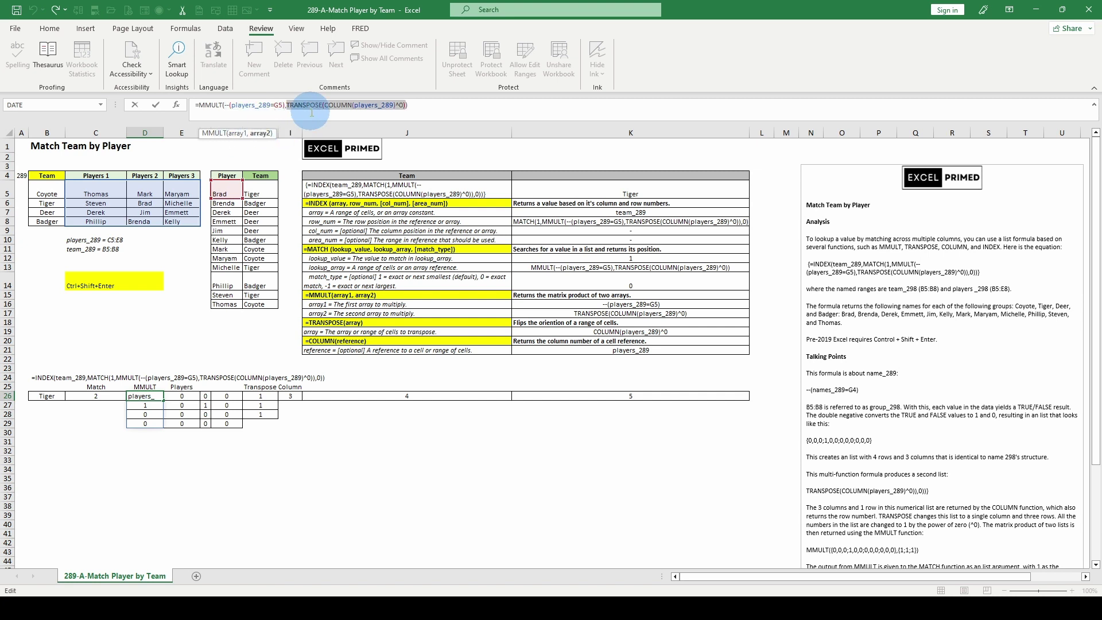
{"action": "key", "text": "F9"}
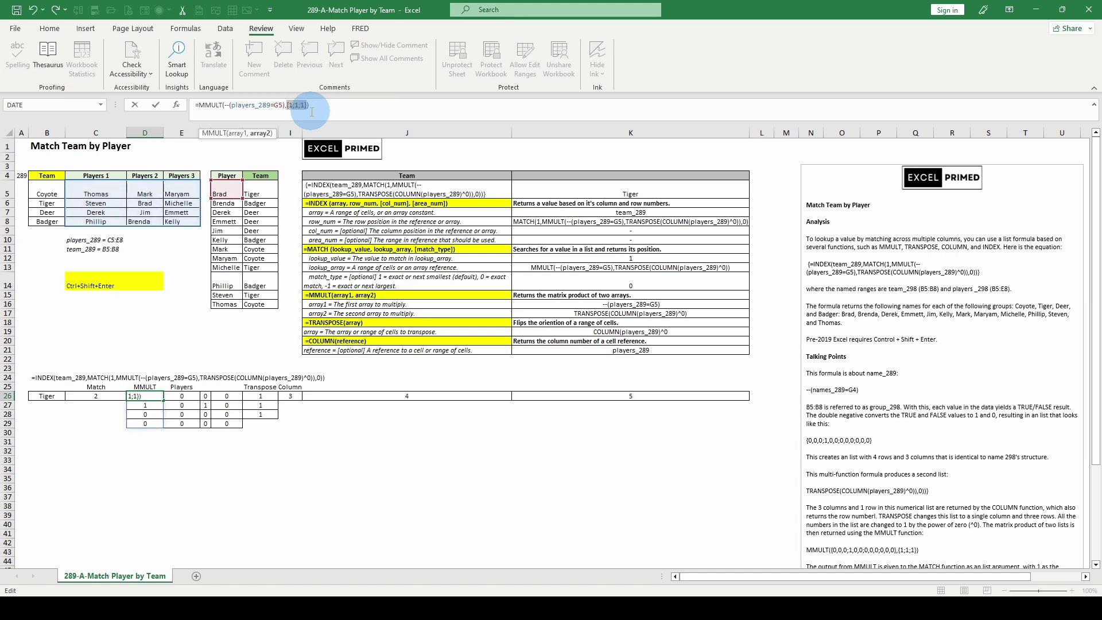
{"action": "left_click", "coordinate": [236, 134]}
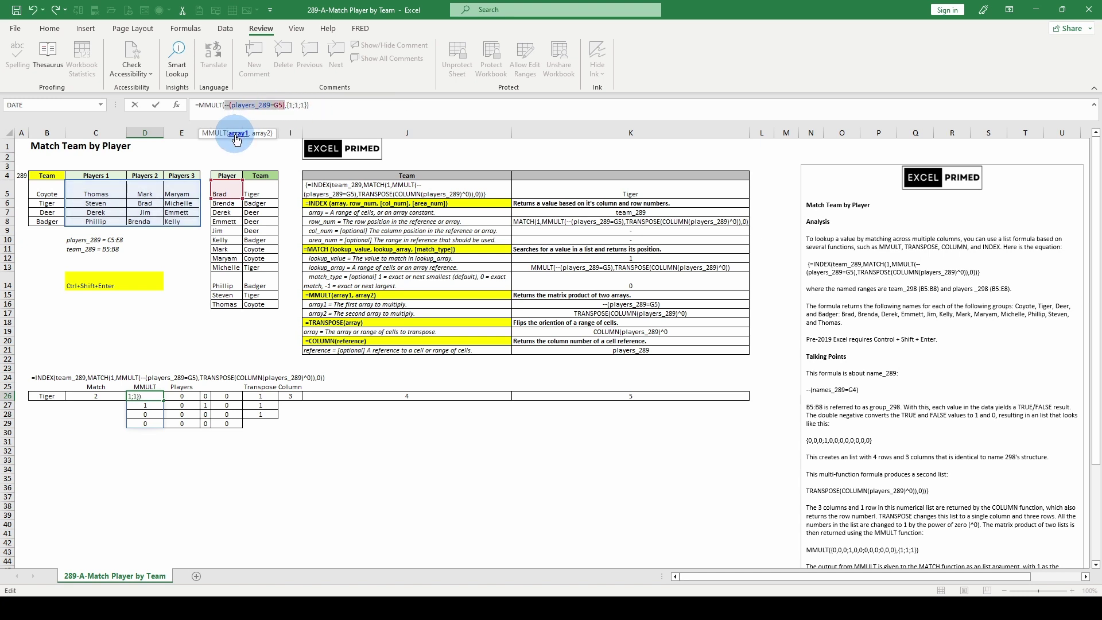
{"action": "key", "text": "F9"}
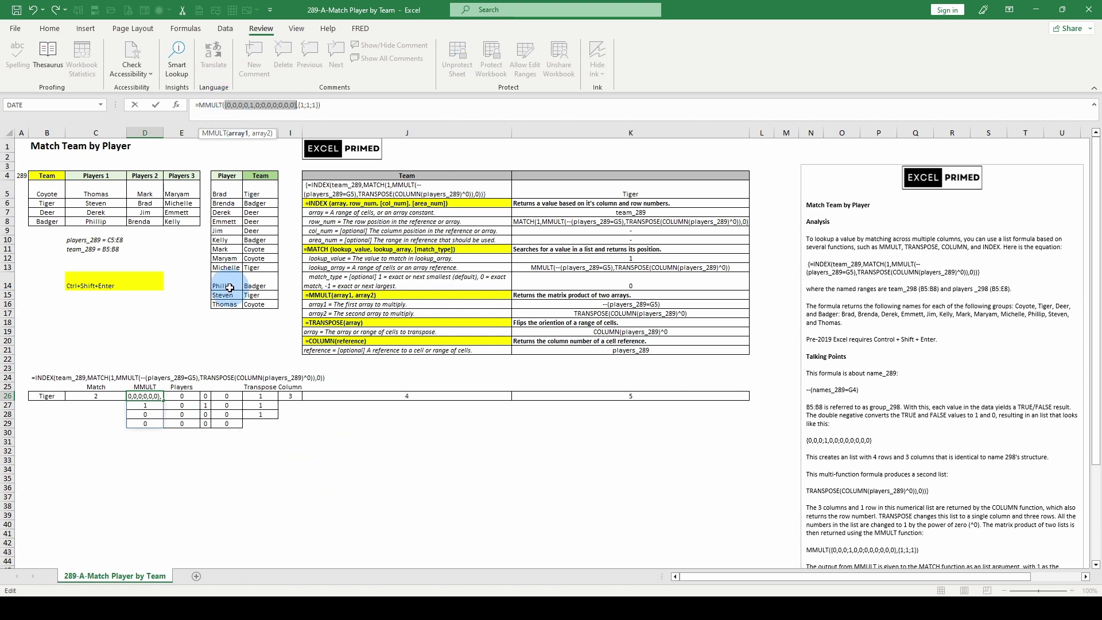
{"action": "key", "text": "Escape"}
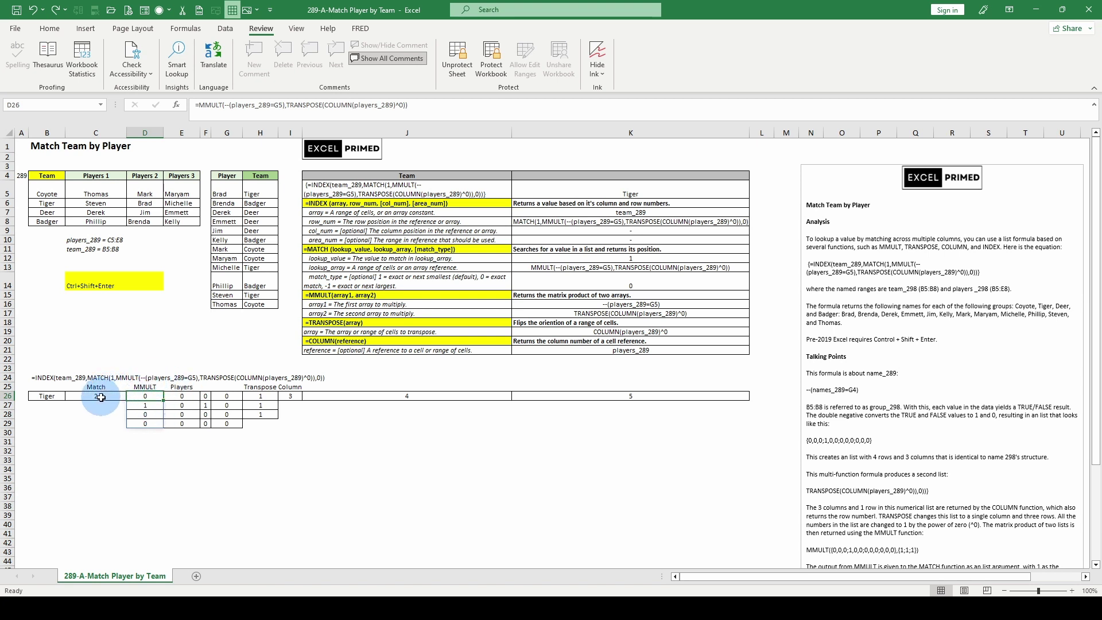
{"action": "left_click", "coordinate": [230, 106]}
{"action": "key", "text": "Escape"}
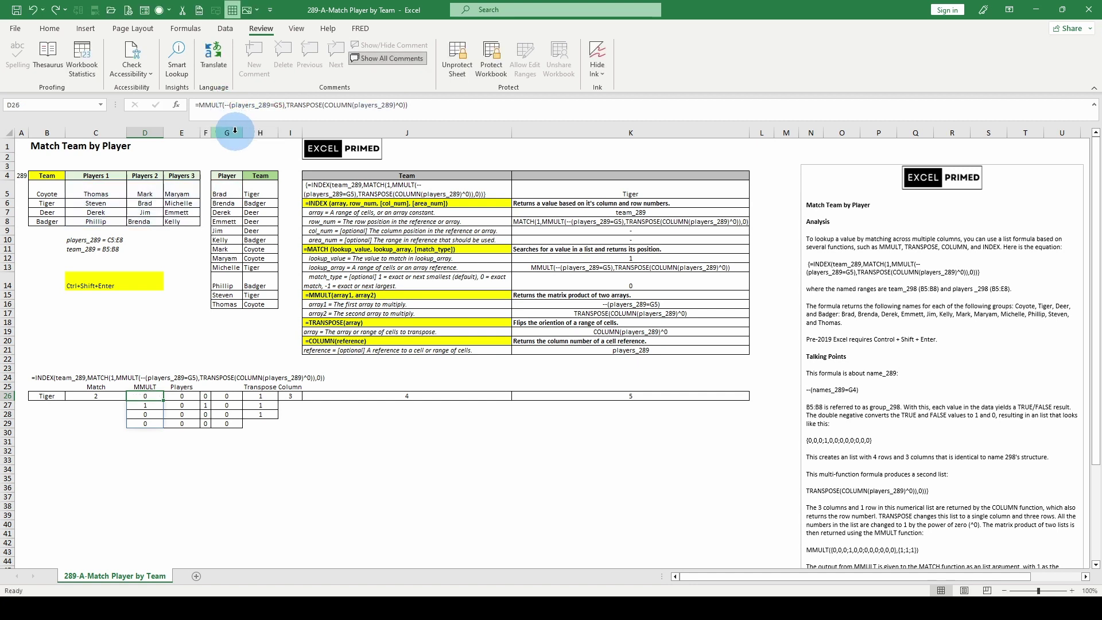
Evaluate C26's MATCH lookup_array to {0;1;0;0}, then cancel to restore the formula.
{"action": "left_click", "coordinate": [103, 396]}
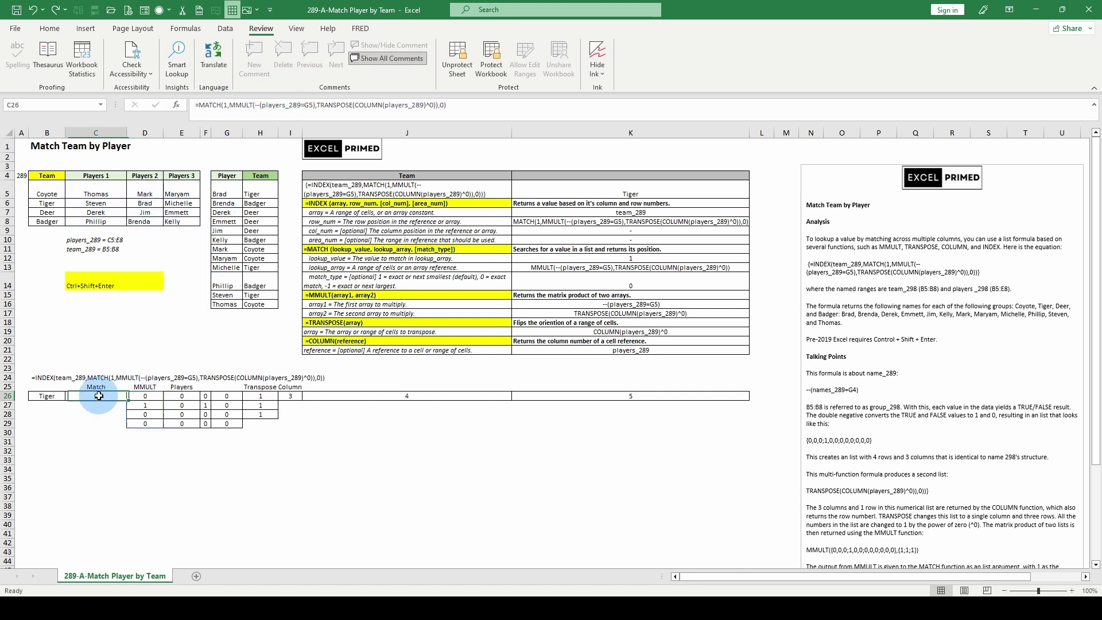
{"action": "left_click", "coordinate": [224, 106]}
{"action": "left_click", "coordinate": [238, 136]}
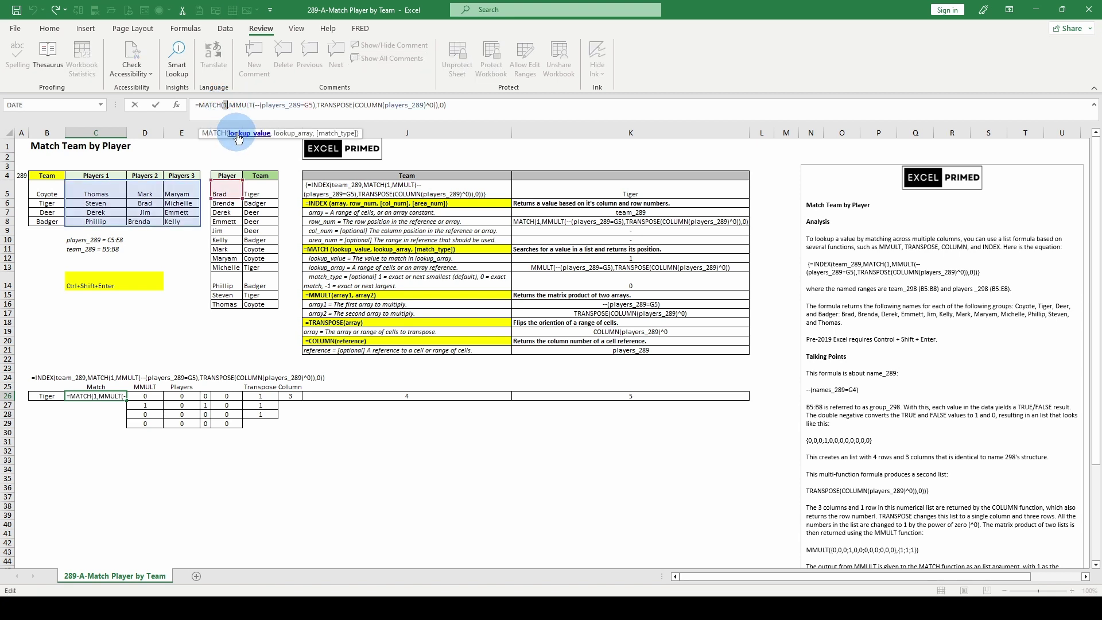
{"action": "left_click", "coordinate": [287, 136]}
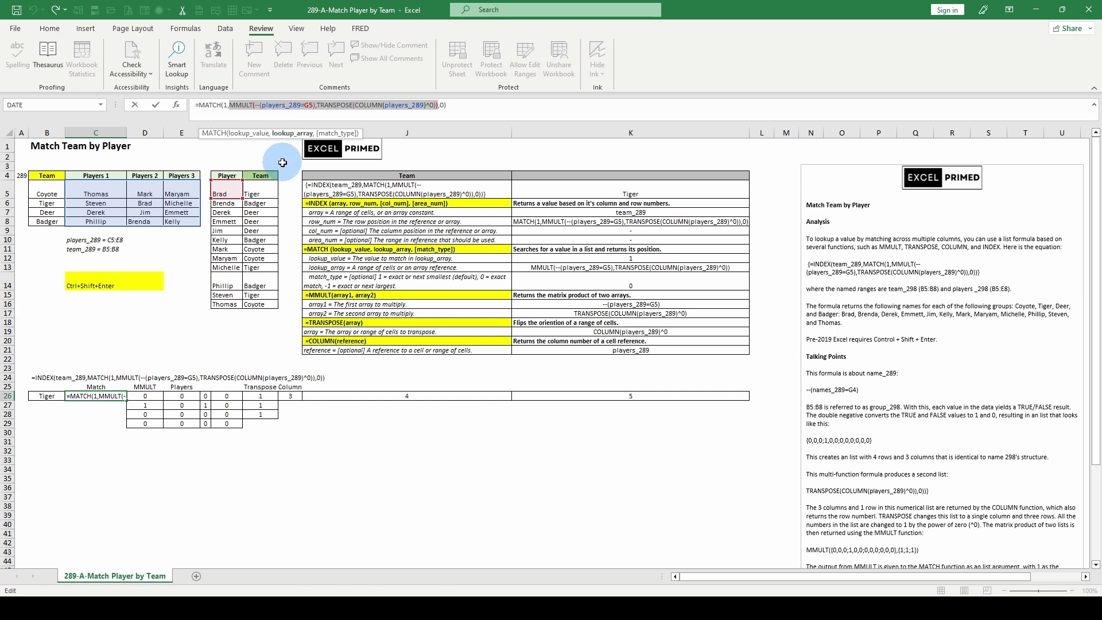
{"action": "key", "text": "F9"}
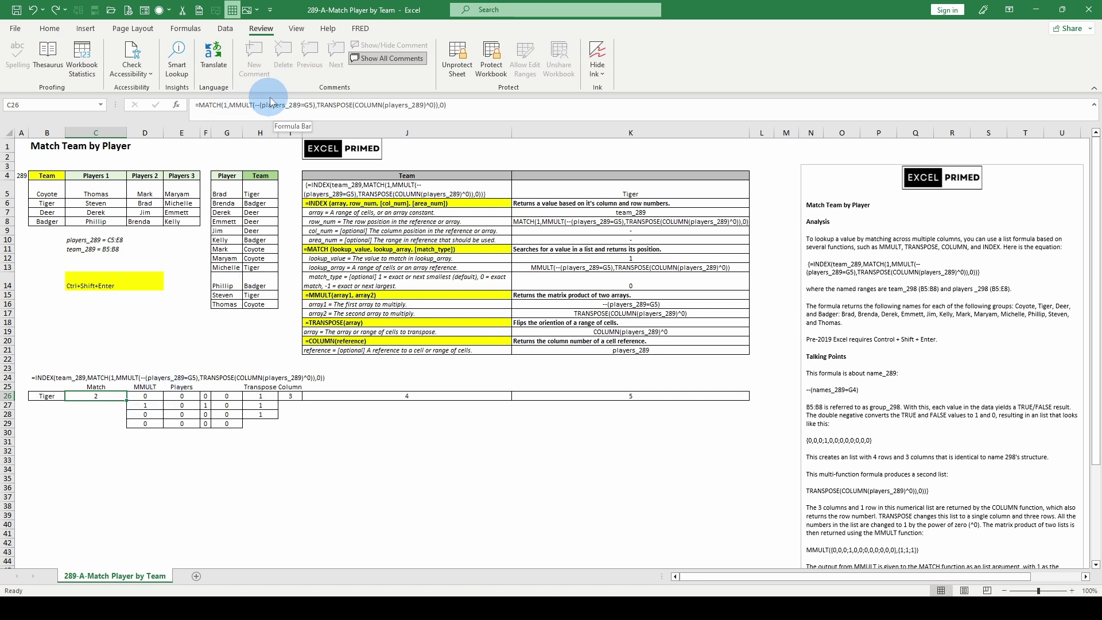
{"action": "left_click", "coordinate": [241, 105]}
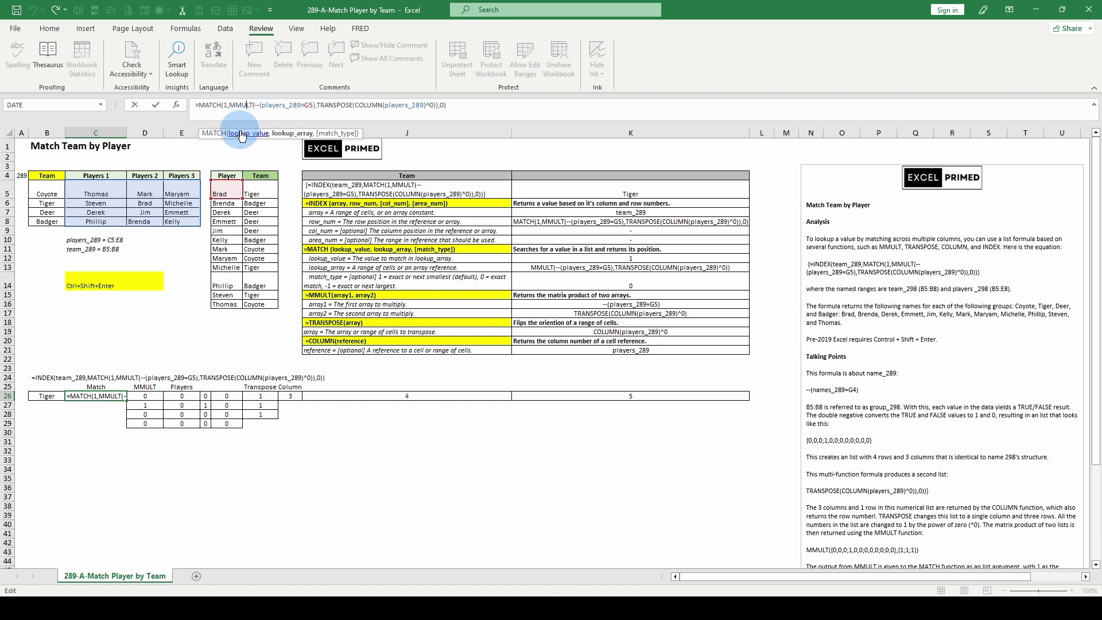
{"action": "left_click", "coordinate": [287, 134]}
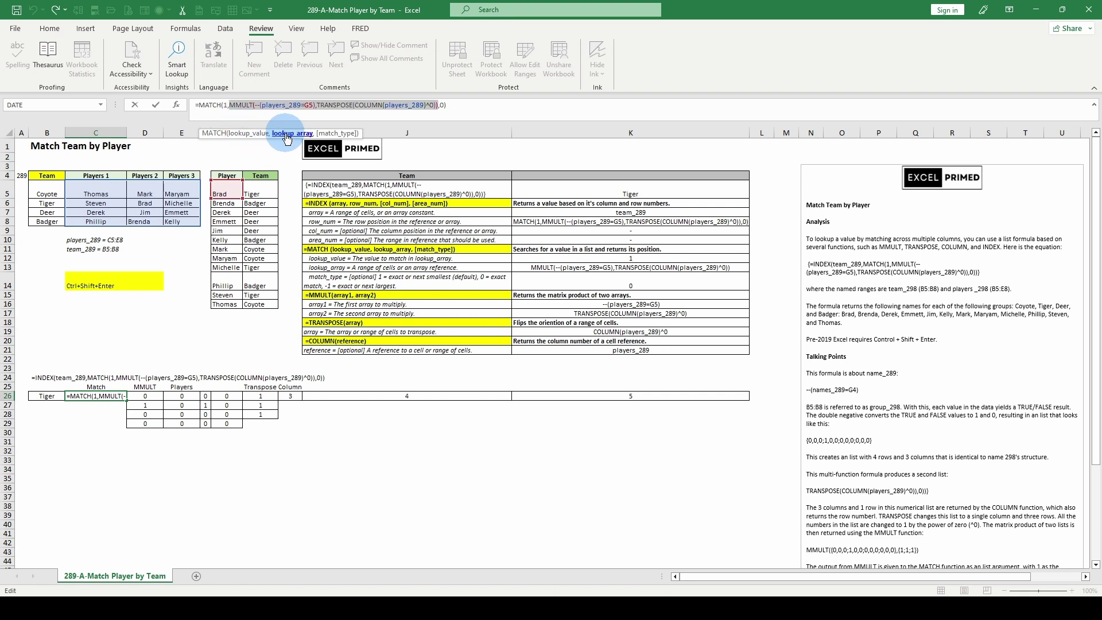
{"action": "key", "text": "F9"}
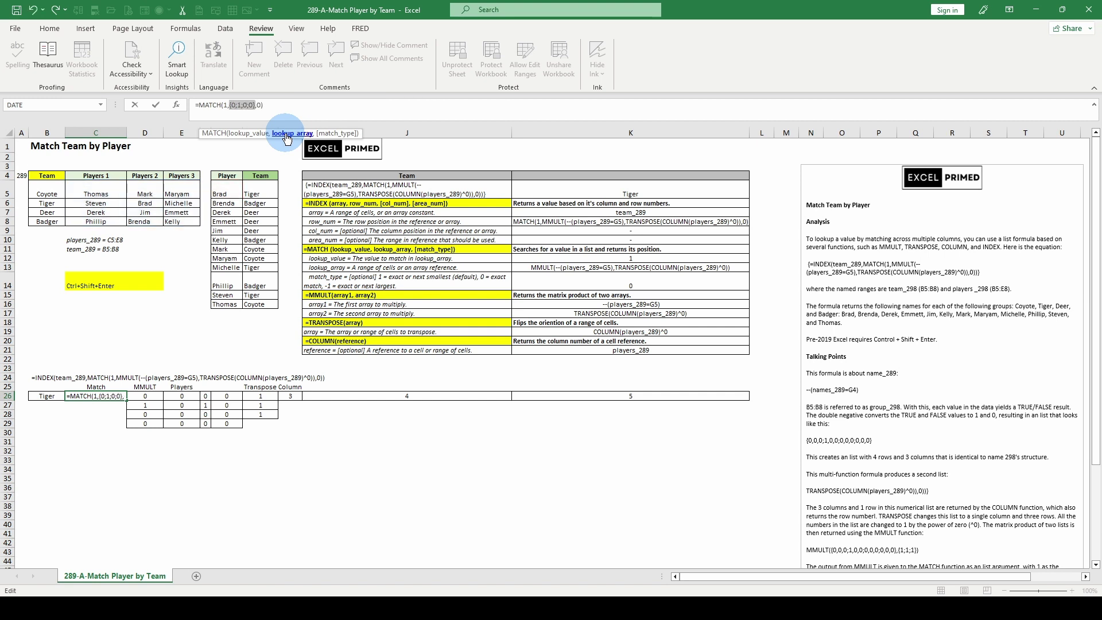
{"action": "left_click", "coordinate": [334, 134]}
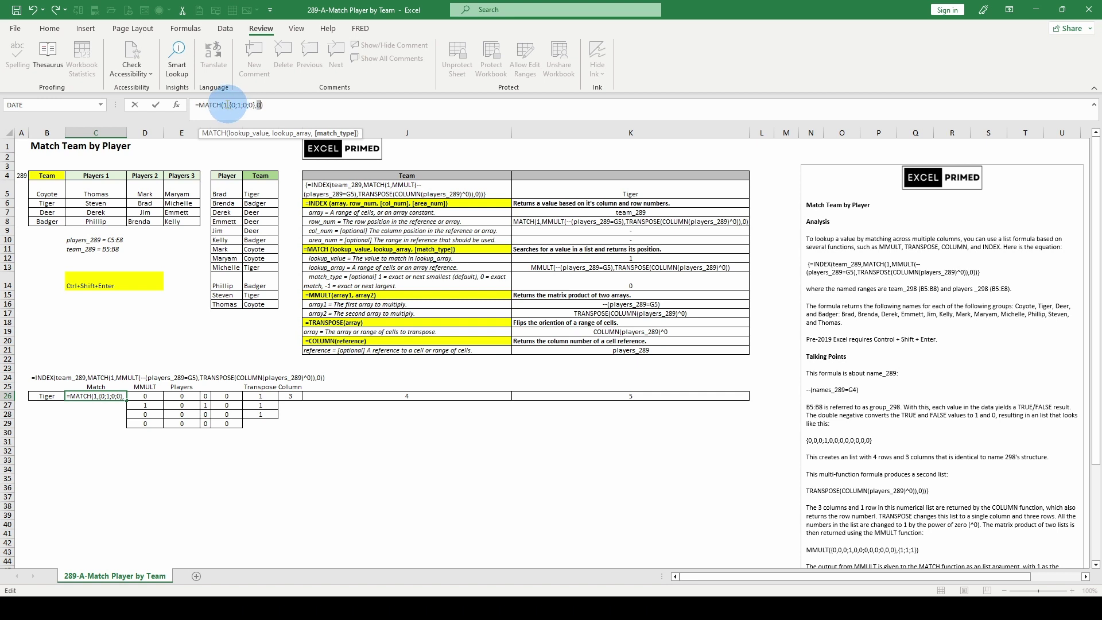
{"action": "key", "text": "Escape"}
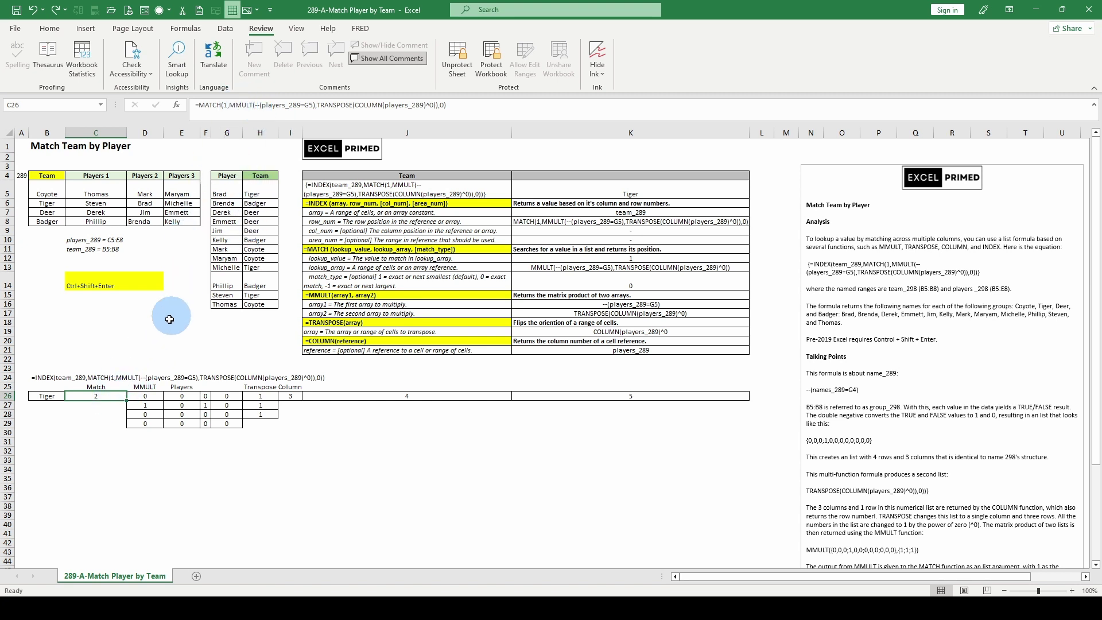
Evaluate the MATCH part of B26's INDEX formula to its result 2.
{"action": "left_click", "coordinate": [50, 395]}
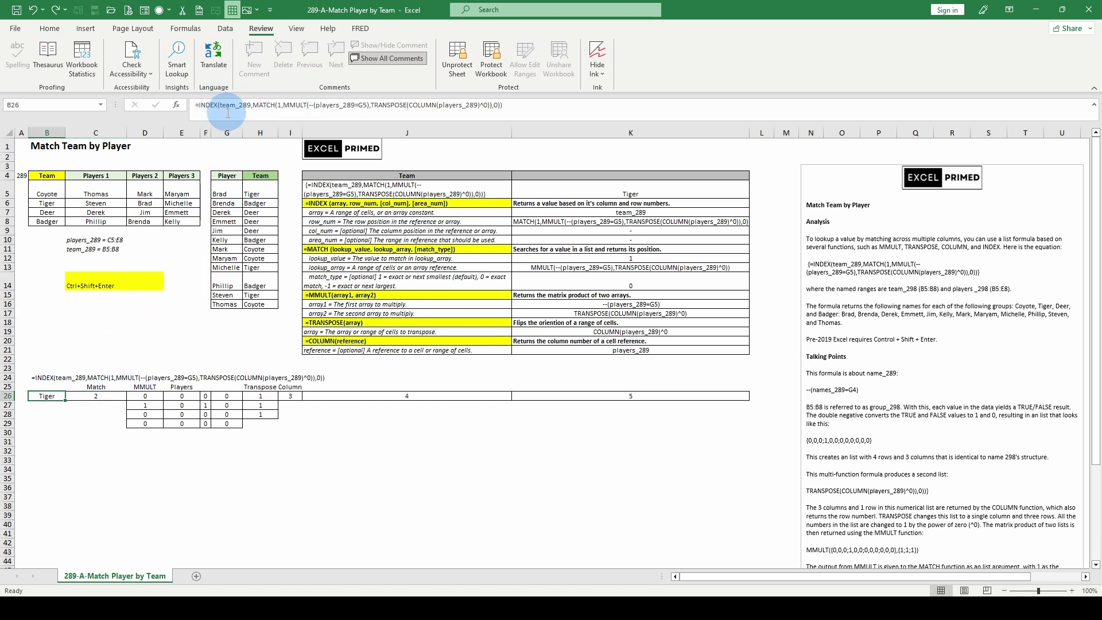
{"action": "left_click", "coordinate": [253, 105]}
{"action": "key", "text": "shift+End"}
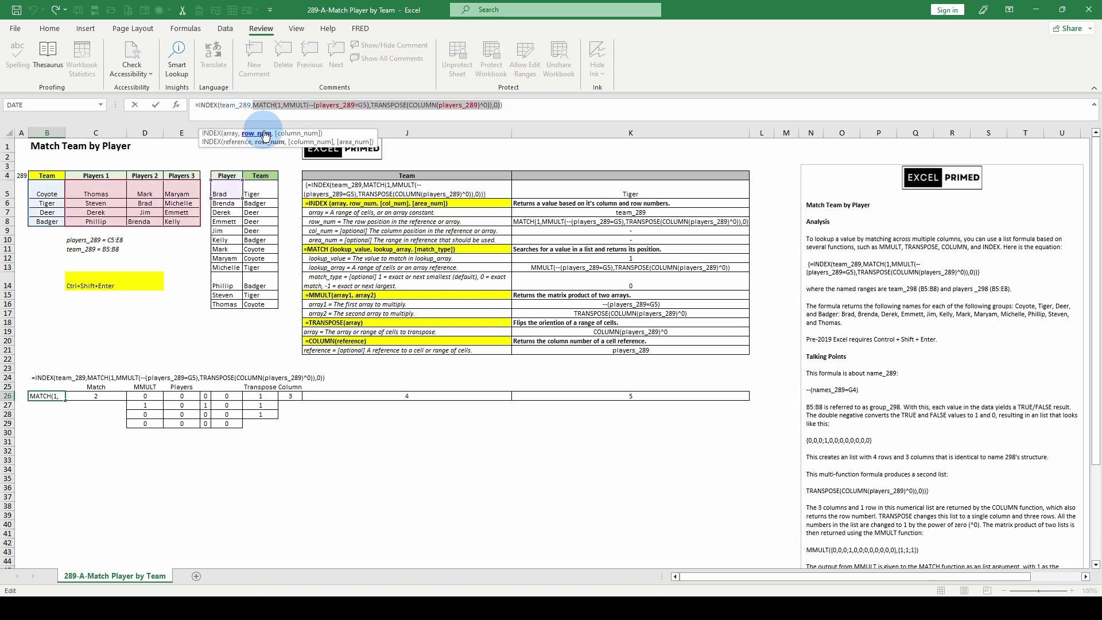
{"action": "key", "text": "F9"}
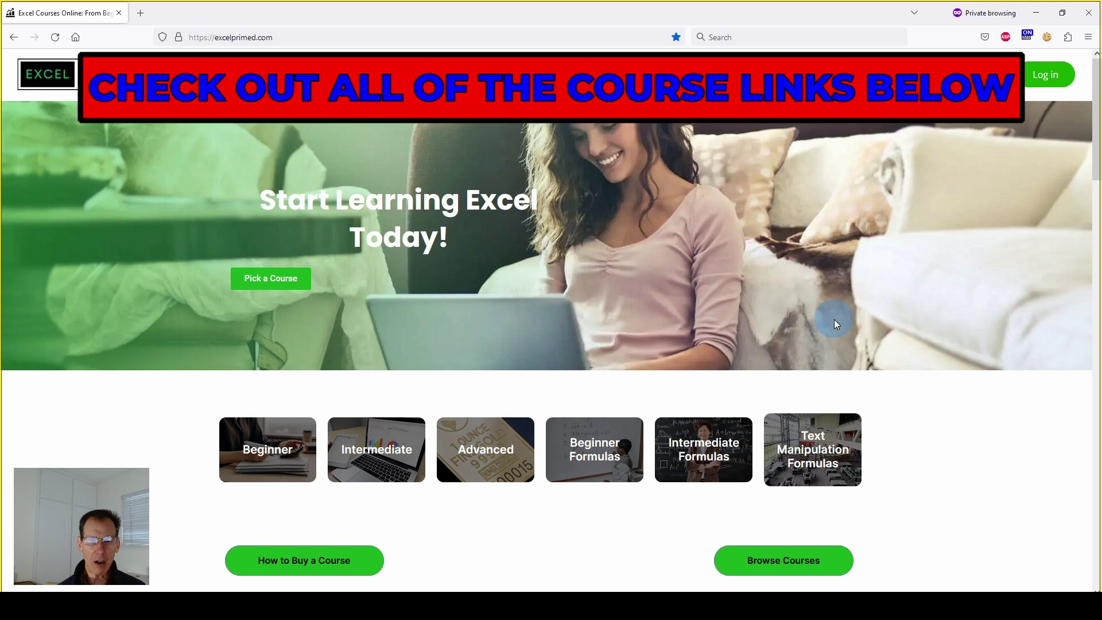
Scroll through the Excel Primed course cards, from Beginner to Text Manipulation Formulas.
{"action": "scroll", "coordinate": [830, 316], "scroll_direction": "down", "scroll_amount": 6}
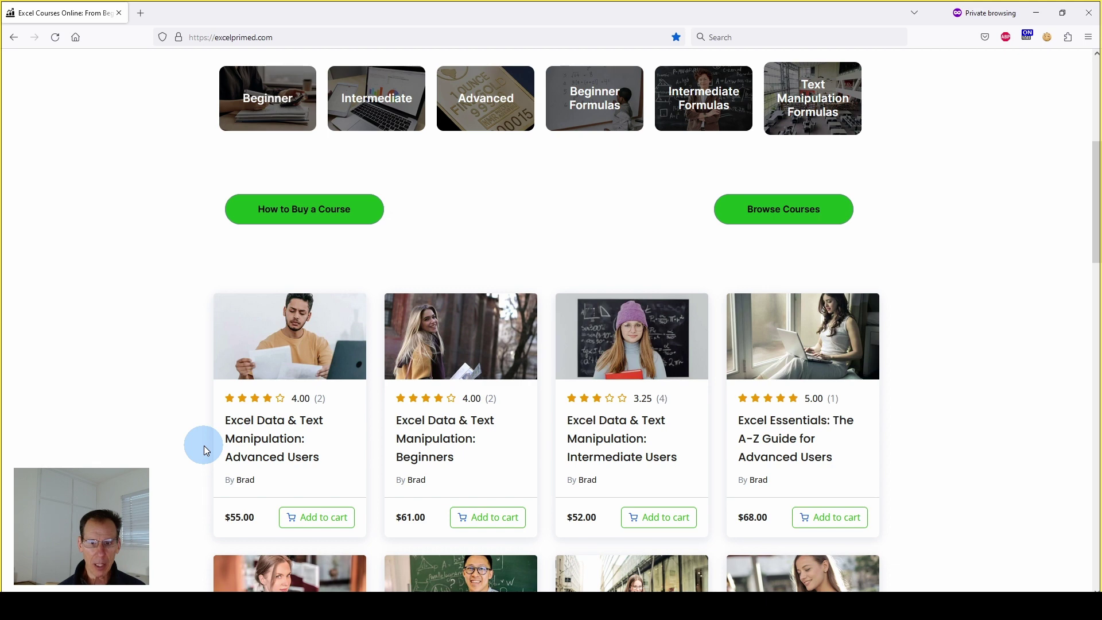
{"action": "scroll", "coordinate": [205, 446], "scroll_direction": "down", "scroll_amount": 2}
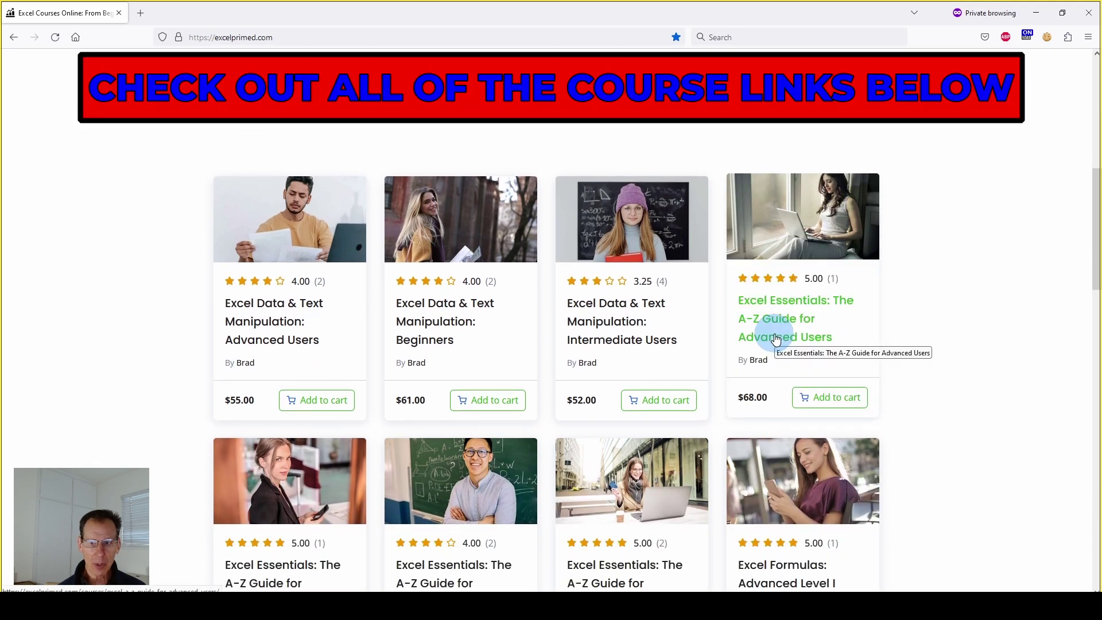
{"action": "scroll", "coordinate": [777, 339], "scroll_direction": "down", "scroll_amount": 1}
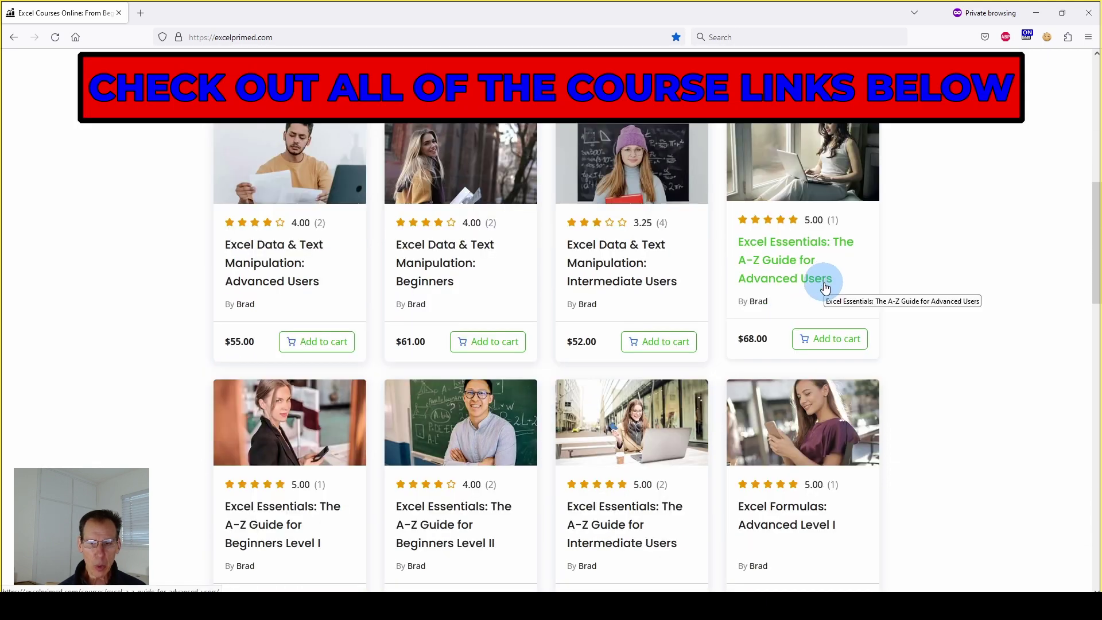
{"action": "scroll", "coordinate": [825, 287], "scroll_direction": "up", "scroll_amount": 1}
{"action": "scroll", "coordinate": [823, 288], "scroll_direction": "down", "scroll_amount": 1}
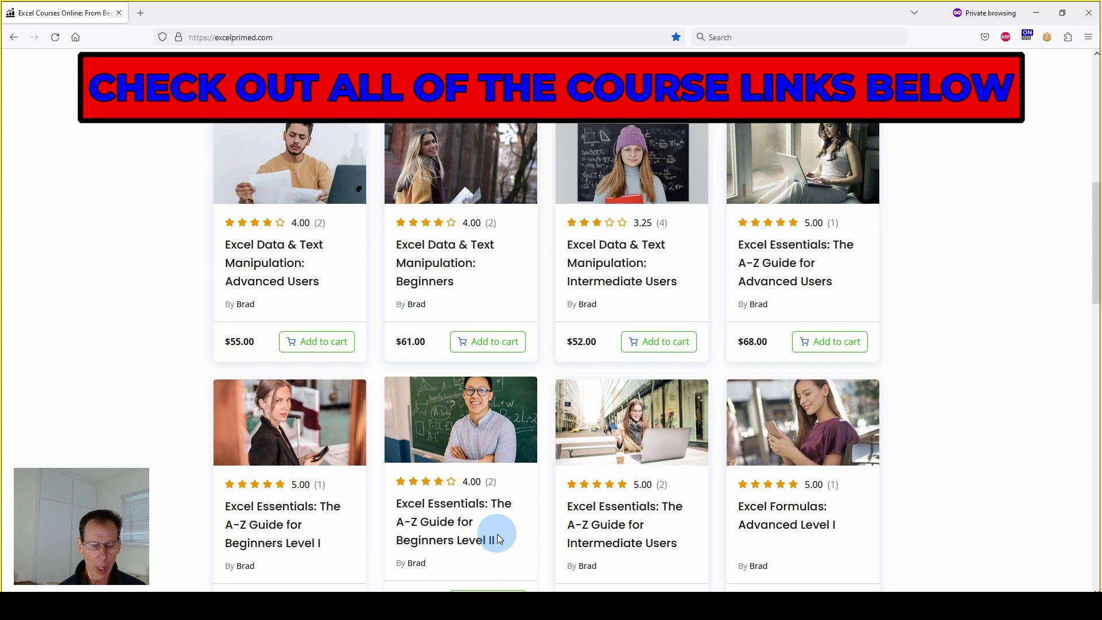
{"action": "scroll", "coordinate": [615, 455], "scroll_direction": "down", "scroll_amount": 1}
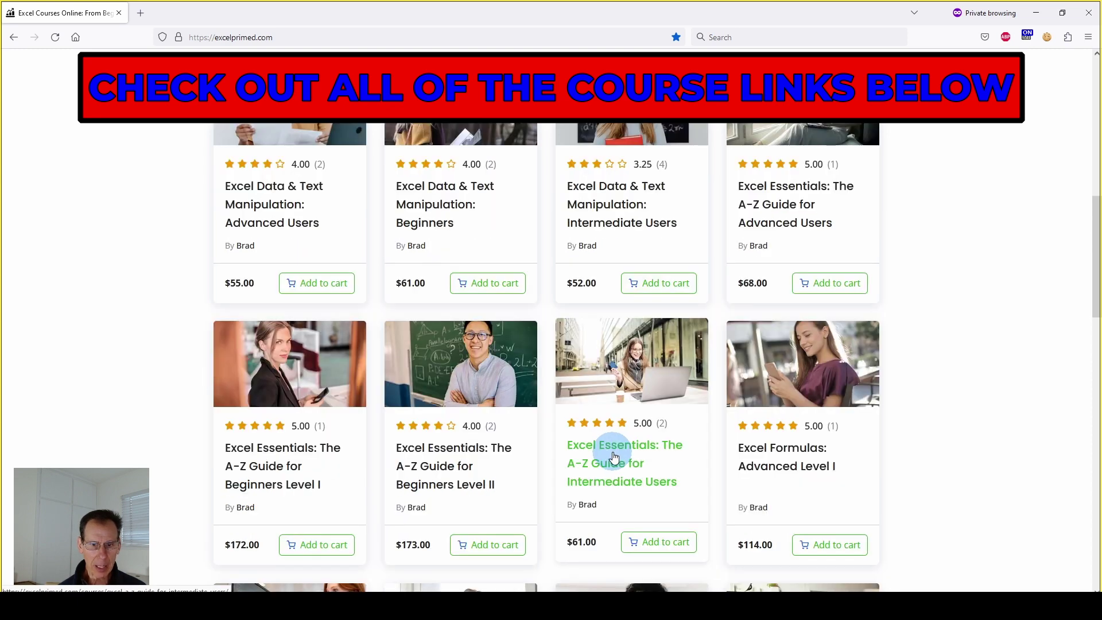
{"action": "scroll", "coordinate": [821, 396], "scroll_direction": "down", "scroll_amount": 1}
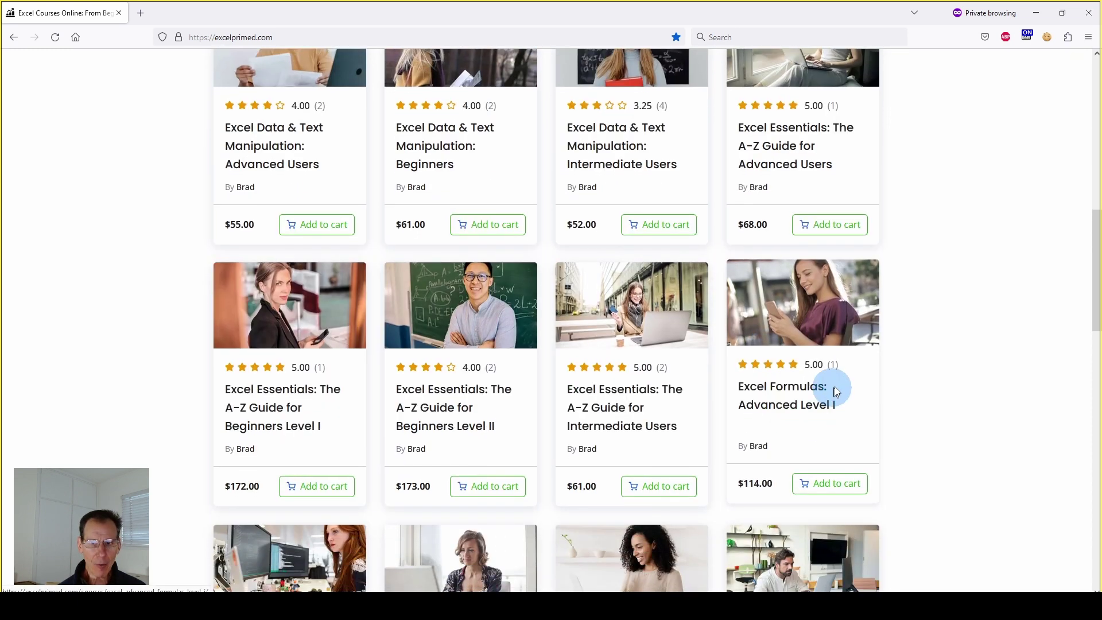
{"action": "scroll", "coordinate": [836, 384], "scroll_direction": "down", "scroll_amount": 1}
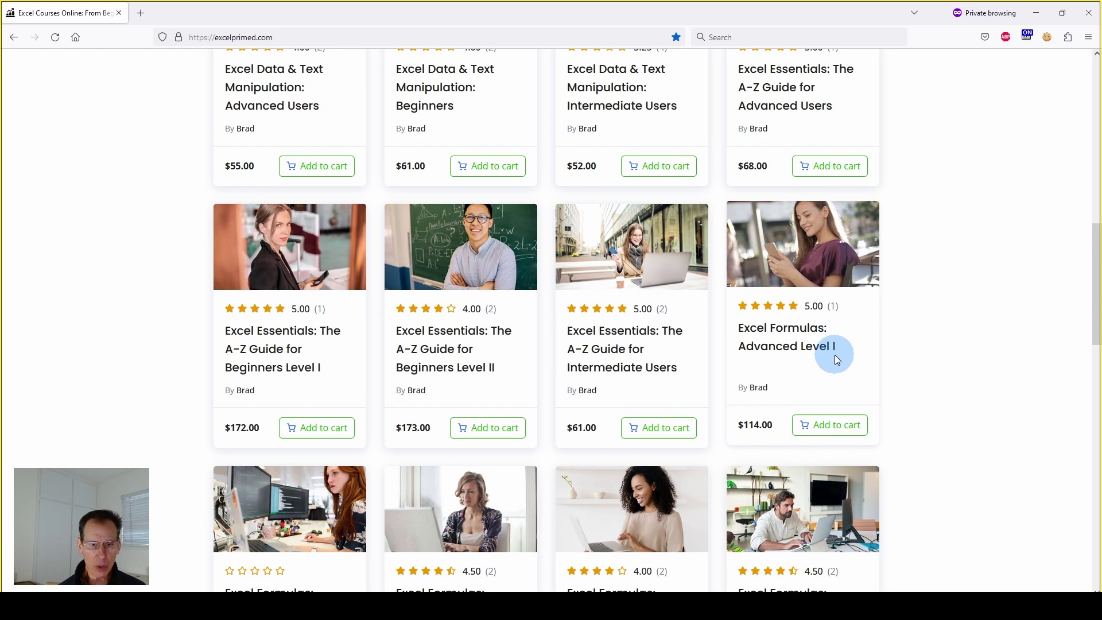
{"action": "scroll", "coordinate": [545, 505], "scroll_direction": "down", "scroll_amount": 1}
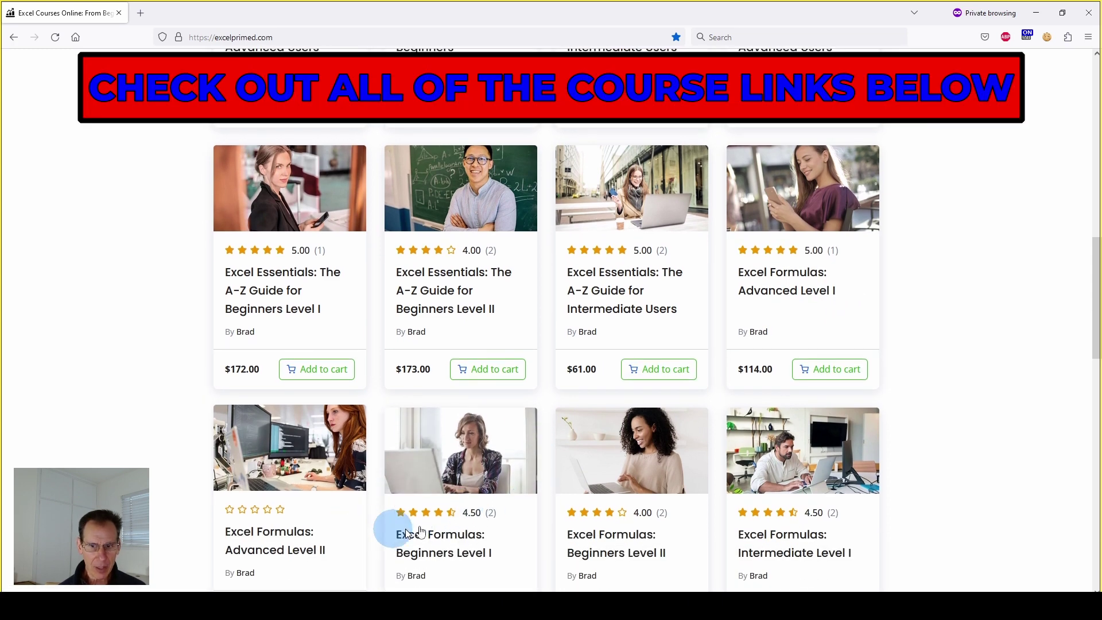
{"action": "scroll", "coordinate": [588, 500], "scroll_direction": "down", "scroll_amount": 1}
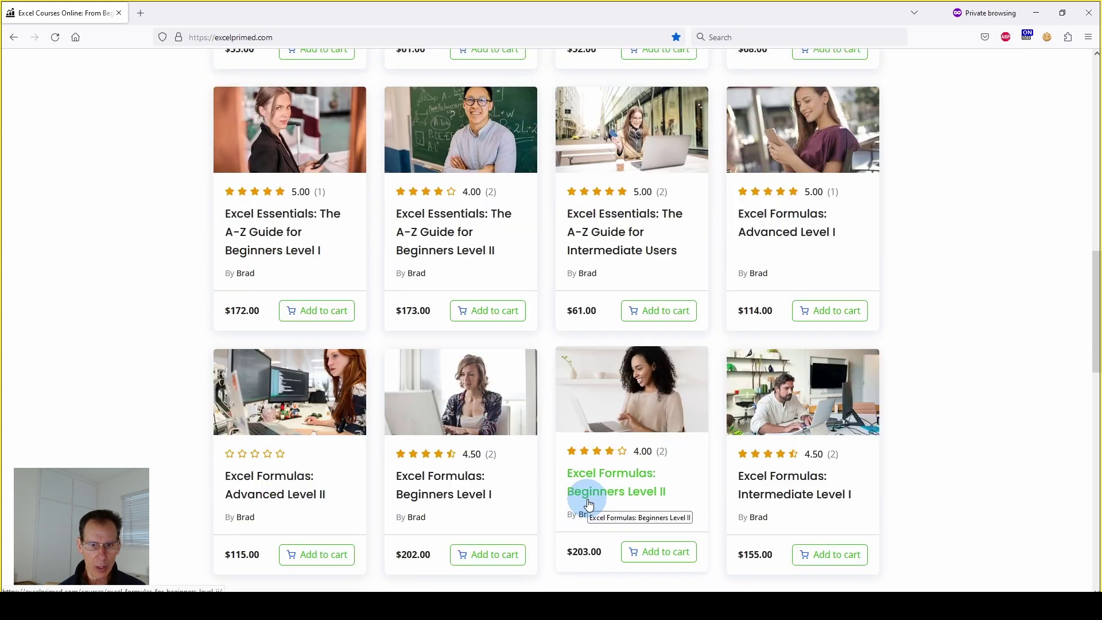
{"action": "scroll", "coordinate": [588, 504], "scroll_direction": "up", "scroll_amount": 6}
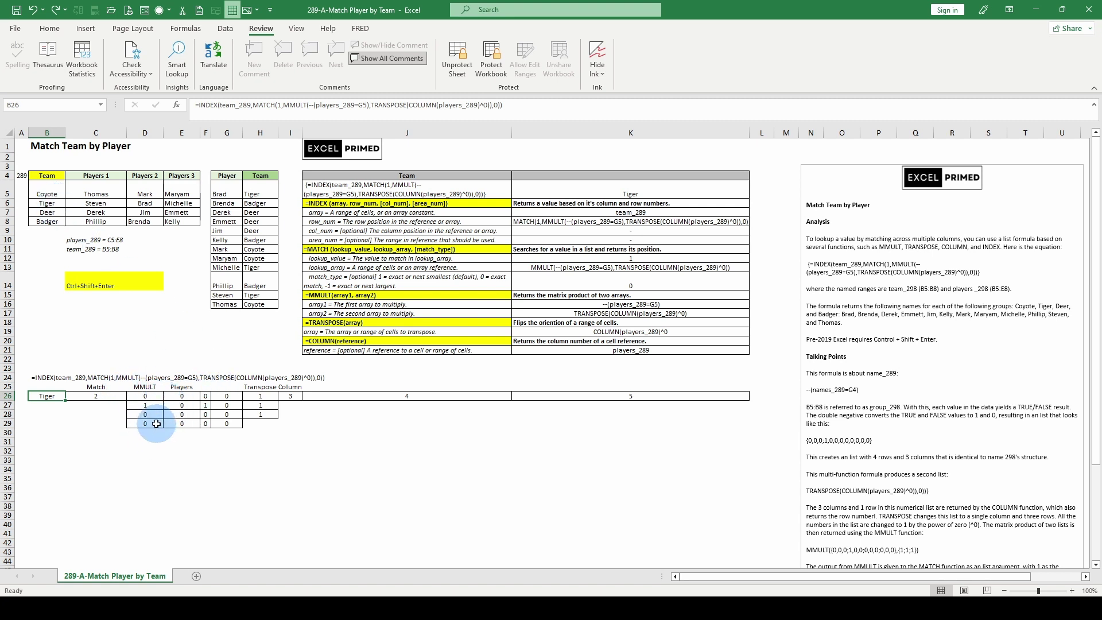
In D26, evaluate MMULT's first argument to the 0/1 player grid and its second to {1;1;1}.
{"action": "left_click", "coordinate": [145, 397]}
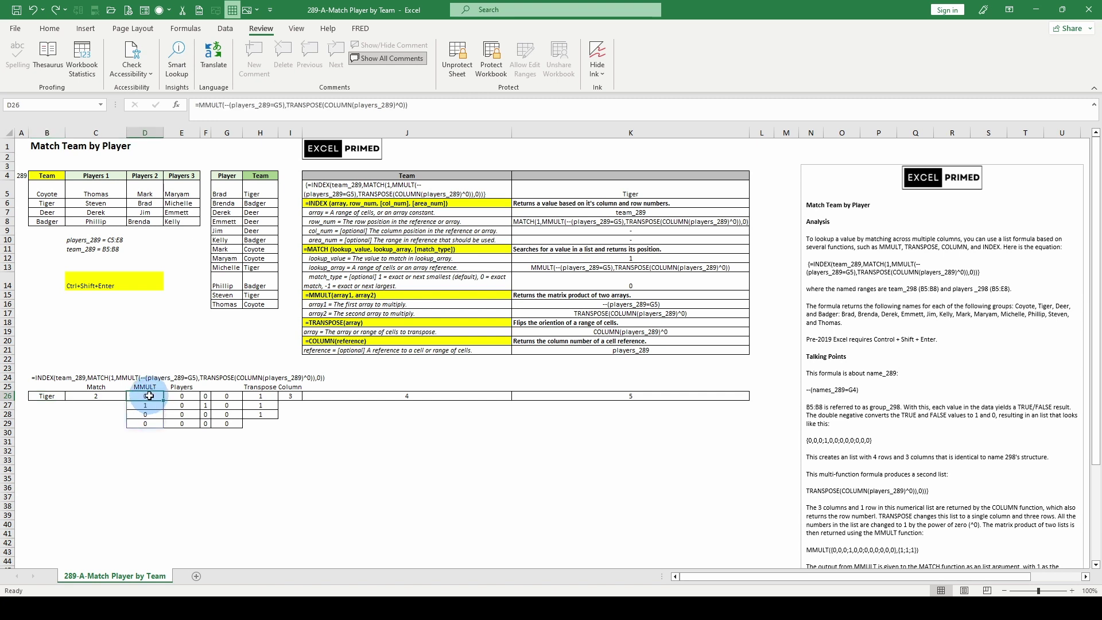
{"action": "left_click", "coordinate": [237, 109]}
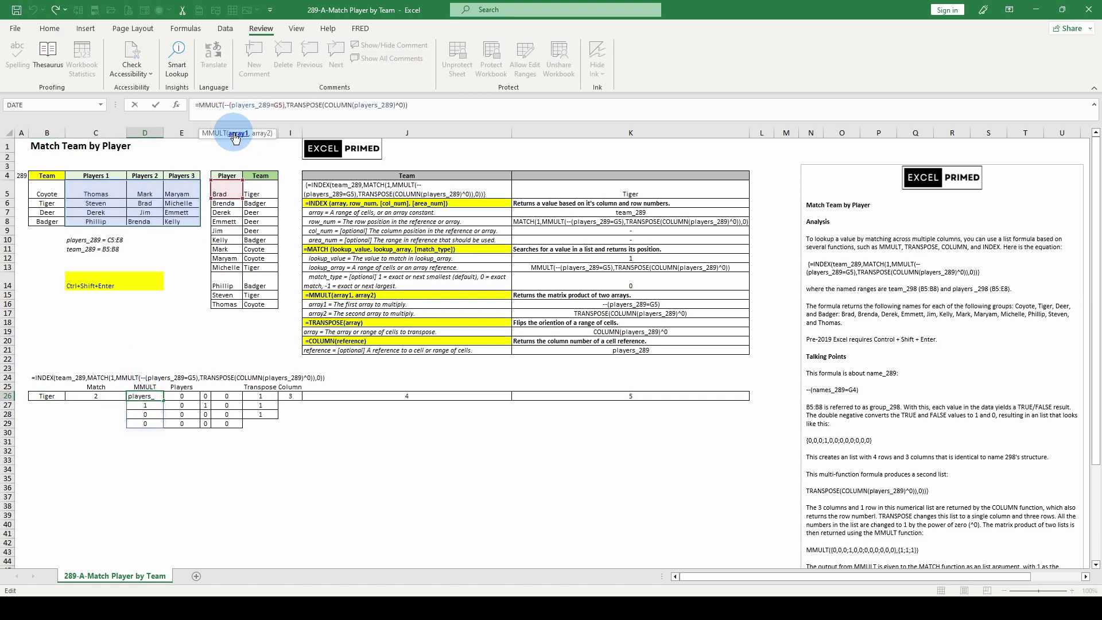
{"action": "left_click", "coordinate": [235, 134]}
{"action": "key", "text": "F9"}
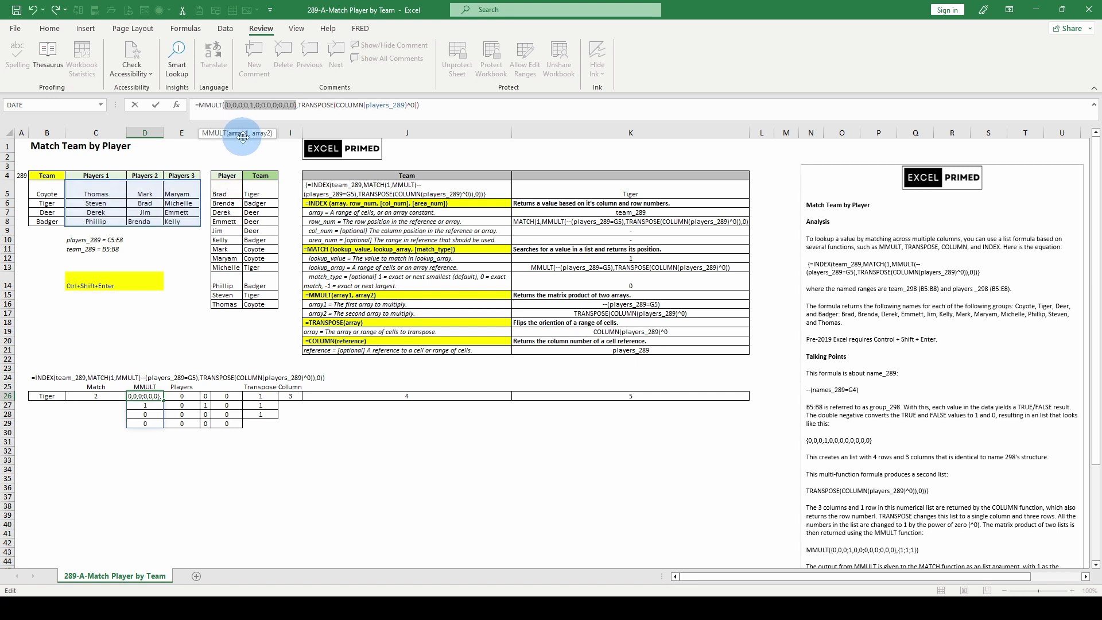
{"action": "left_click", "coordinate": [262, 133]}
{"action": "key", "text": "F9"}
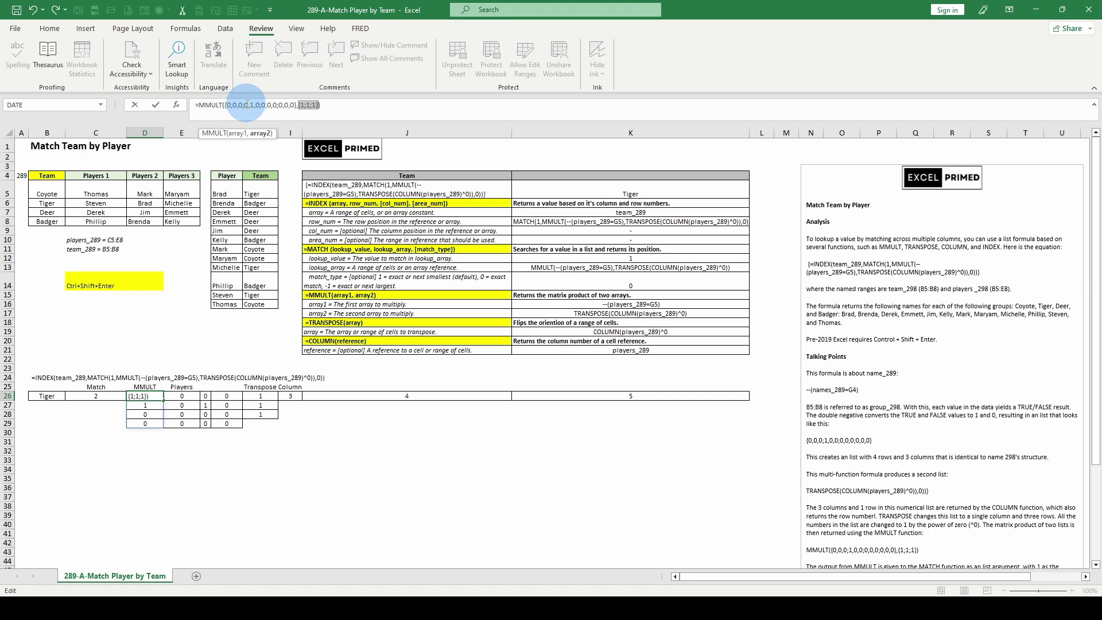
{"action": "left_click", "coordinate": [235, 134]}
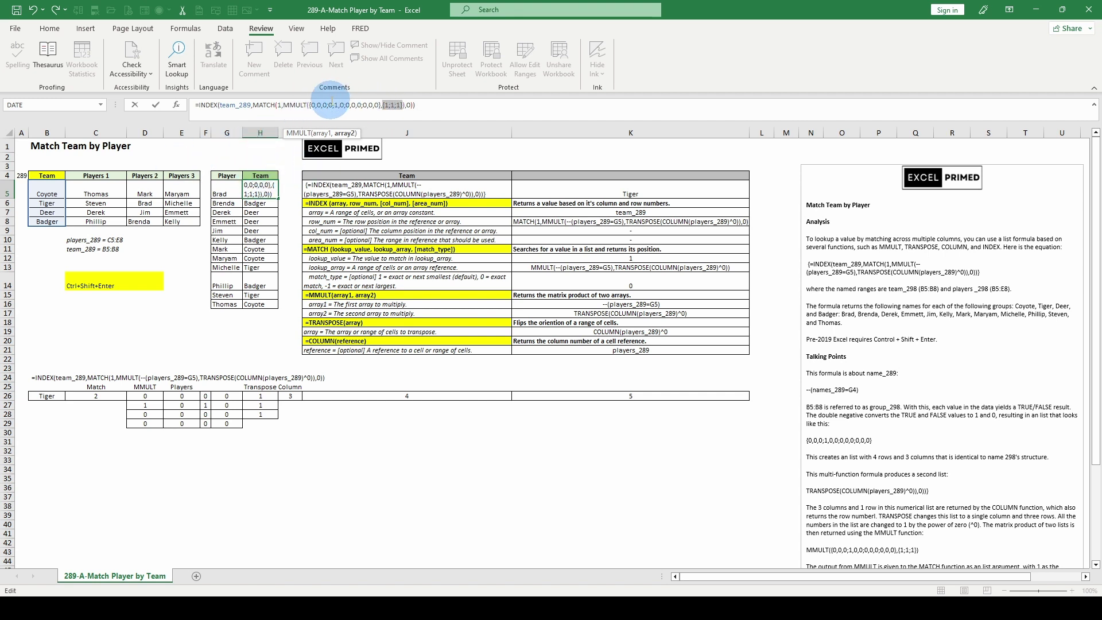
Evaluate MATCH's lookup array in H5 to {0;1;0;0}, then cancel to keep the original formula.
{"action": "key", "text": "Escape"}
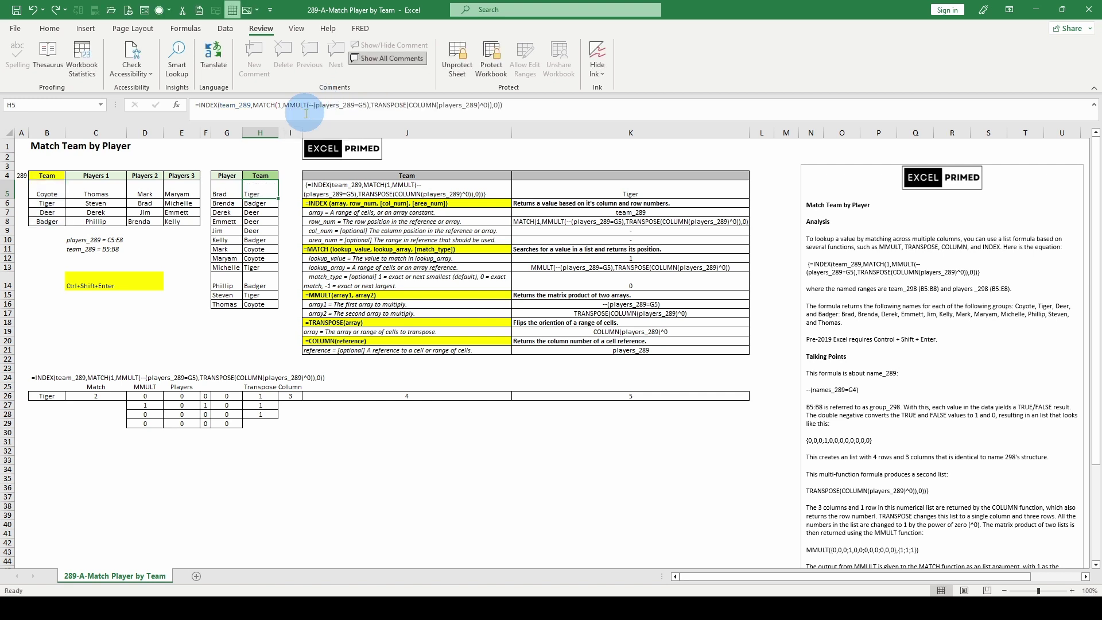
{"action": "left_click", "coordinate": [271, 104]}
{"action": "left_click", "coordinate": [256, 133]}
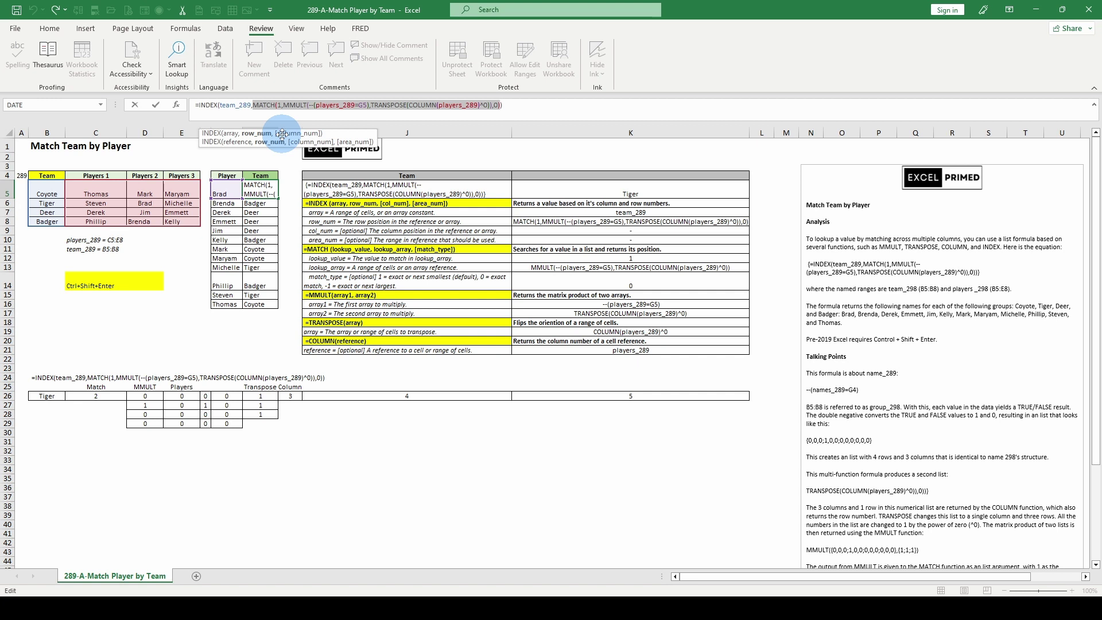
{"action": "left_click", "coordinate": [282, 133]}
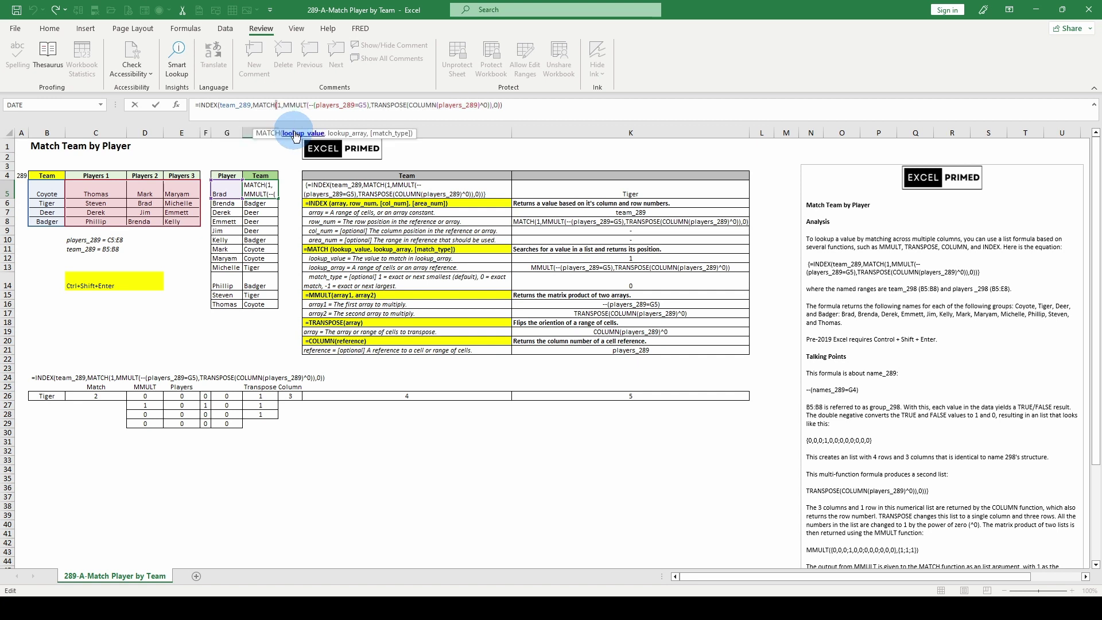
{"action": "left_click", "coordinate": [266, 133]}
{"action": "left_click", "coordinate": [260, 139]}
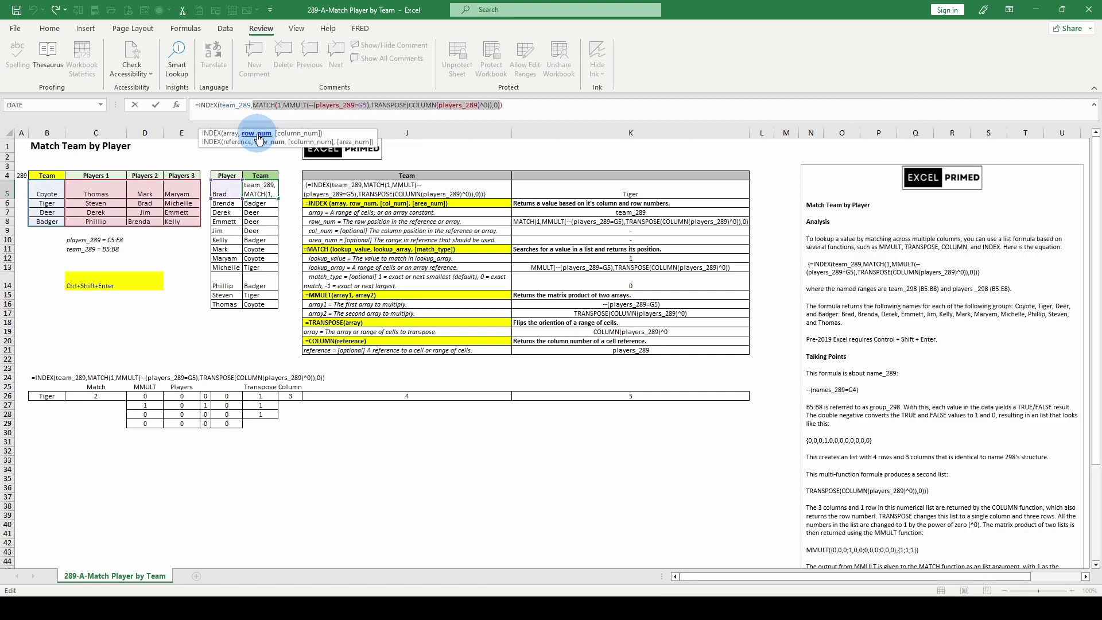
{"action": "left_click", "coordinate": [260, 139]}
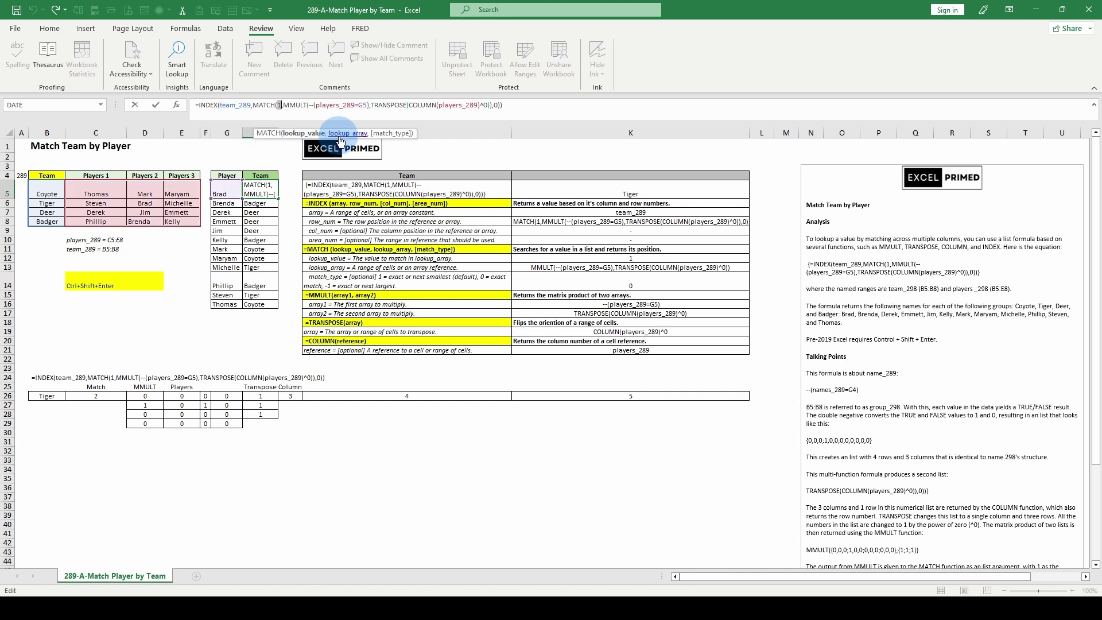
{"action": "left_click", "coordinate": [342, 136]}
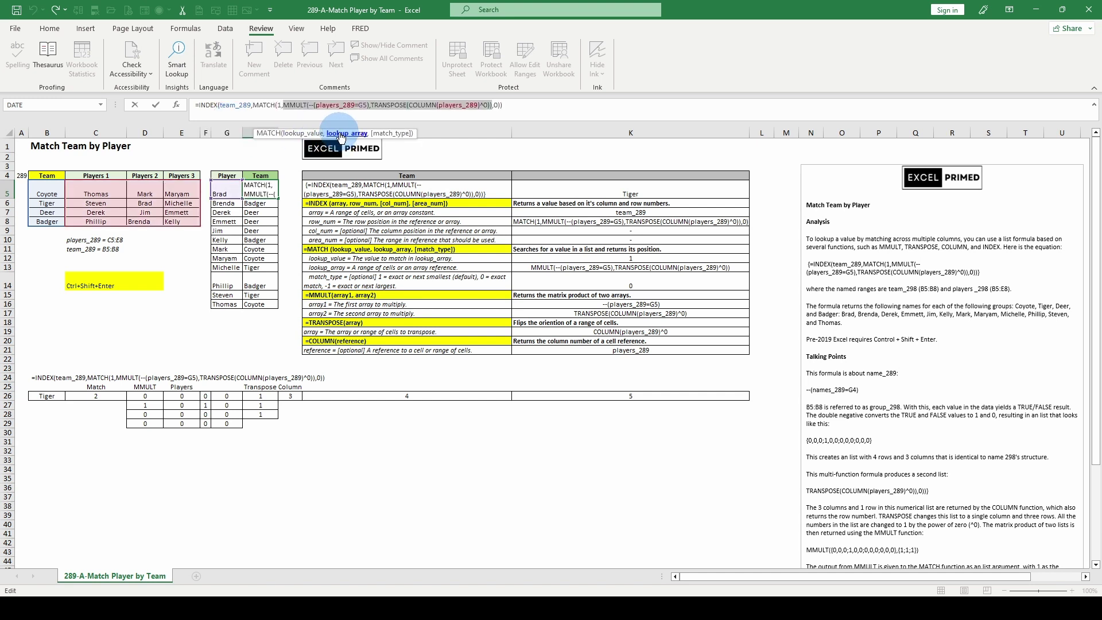
{"action": "key", "text": "F9"}
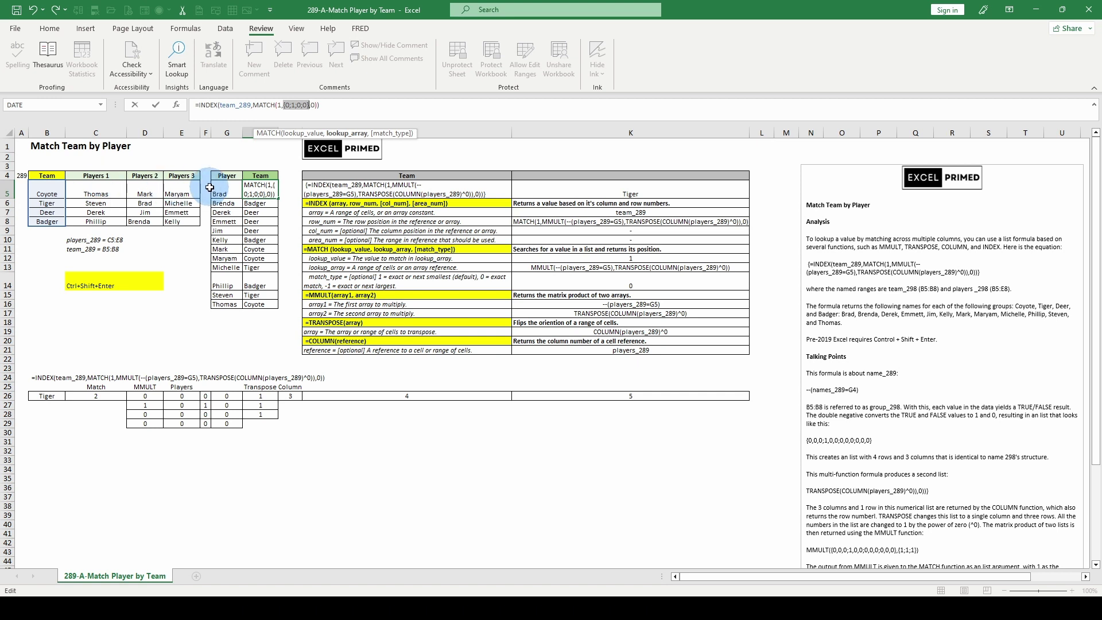
{"action": "key", "text": "Escape"}
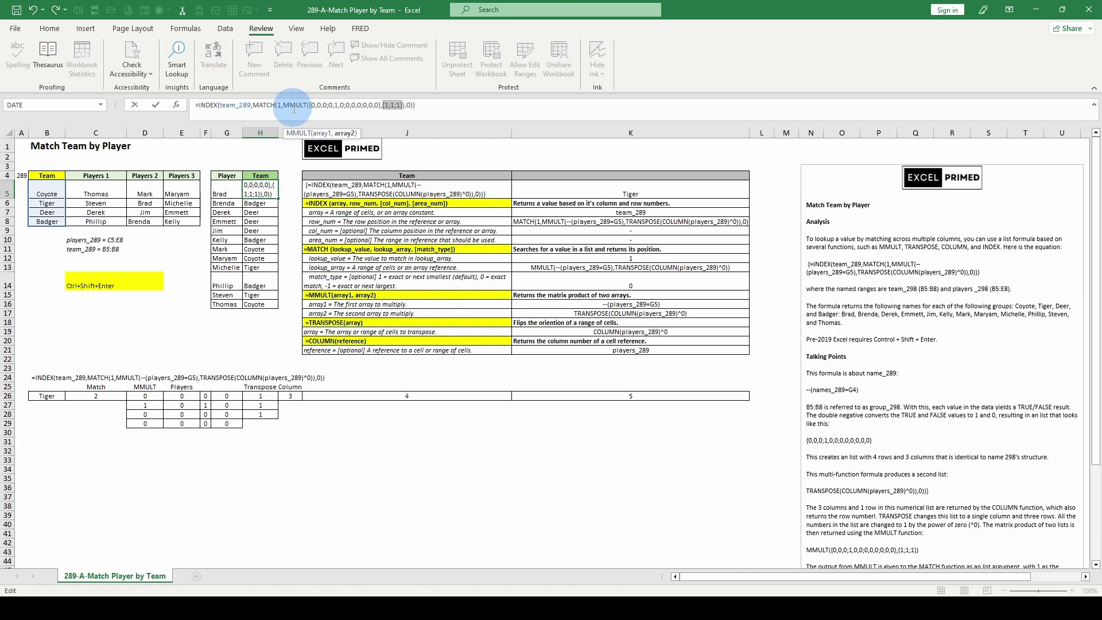
{"action": "key", "text": "Escape"}
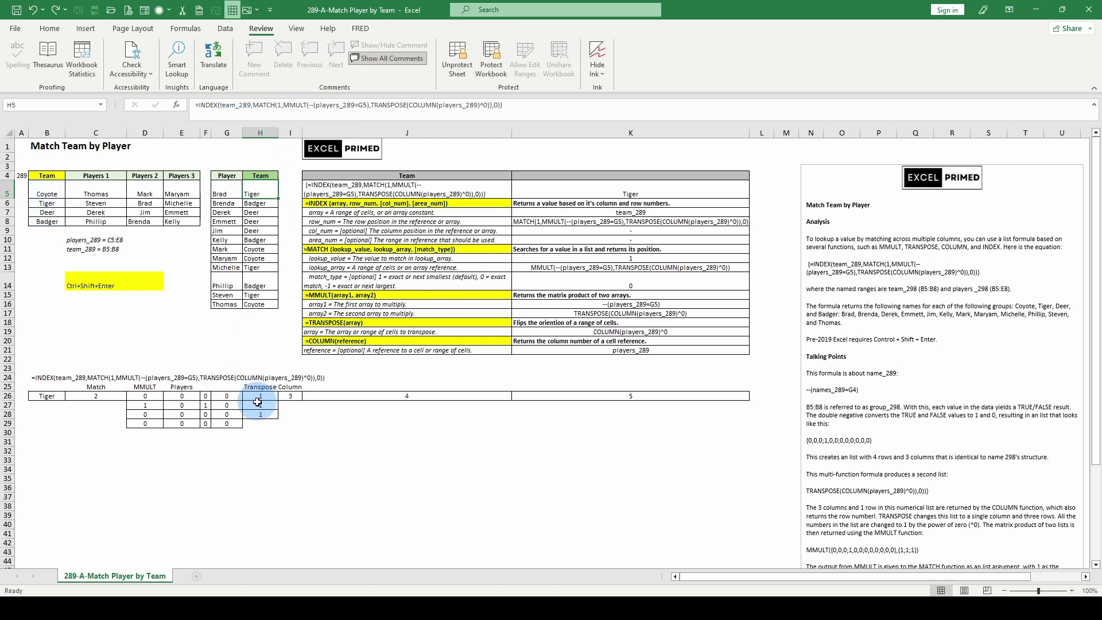
{"action": "left_click", "coordinate": [225, 398]}
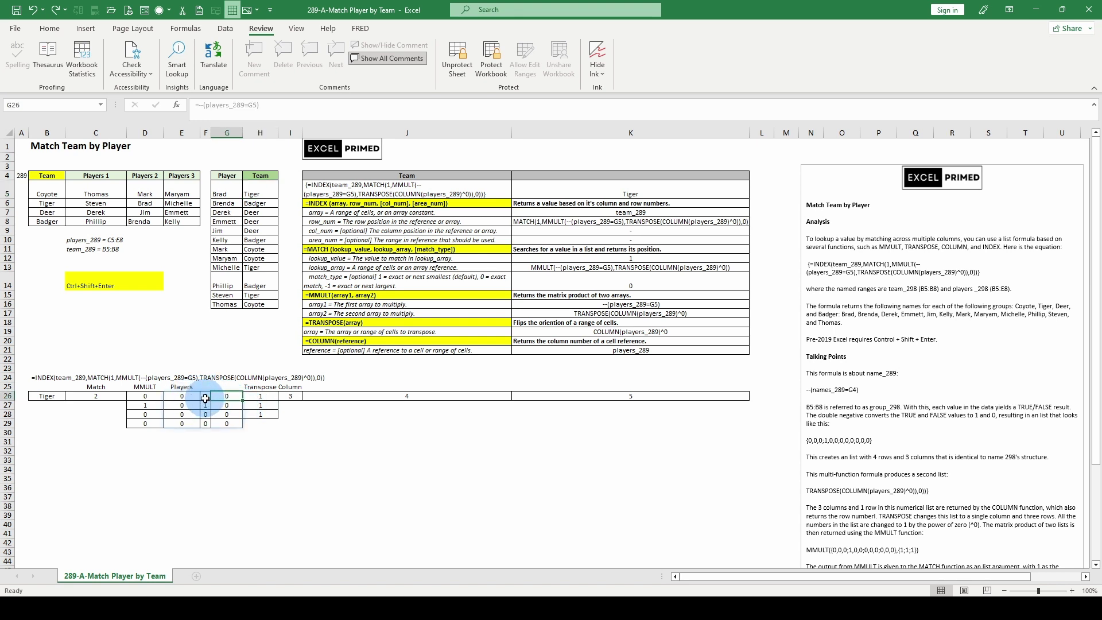
{"action": "left_click", "coordinate": [181, 397]}
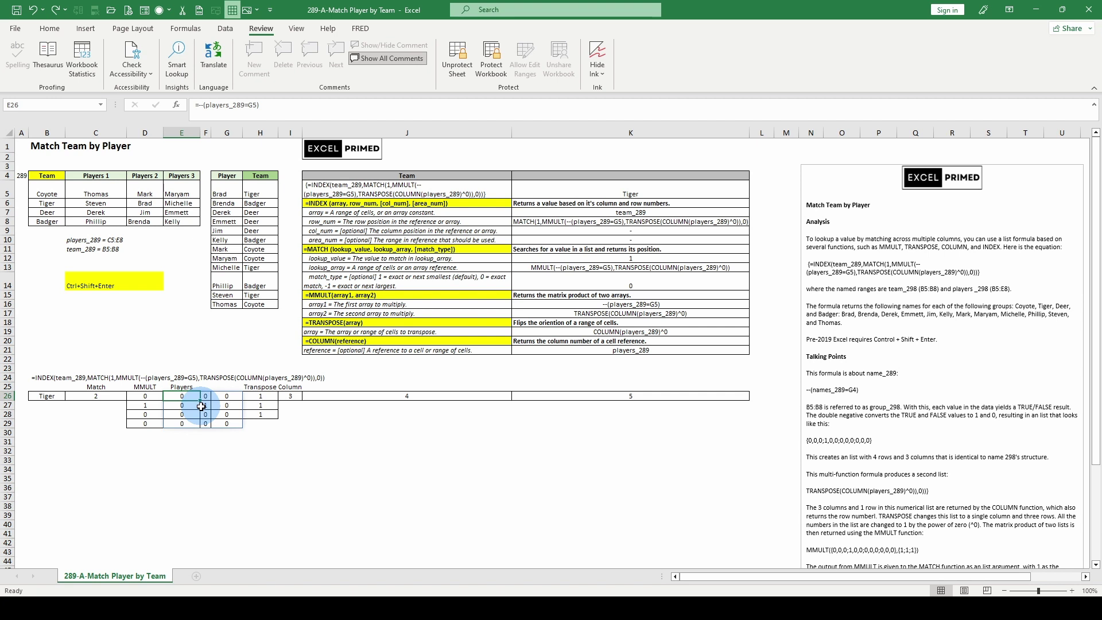
{"action": "key", "text": "Left"}
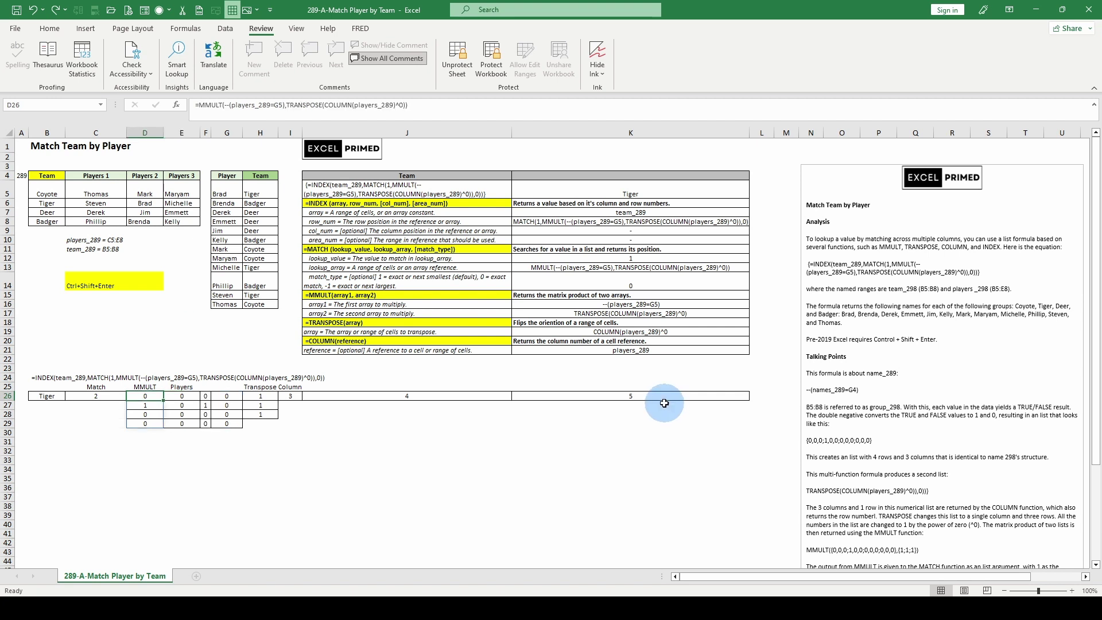